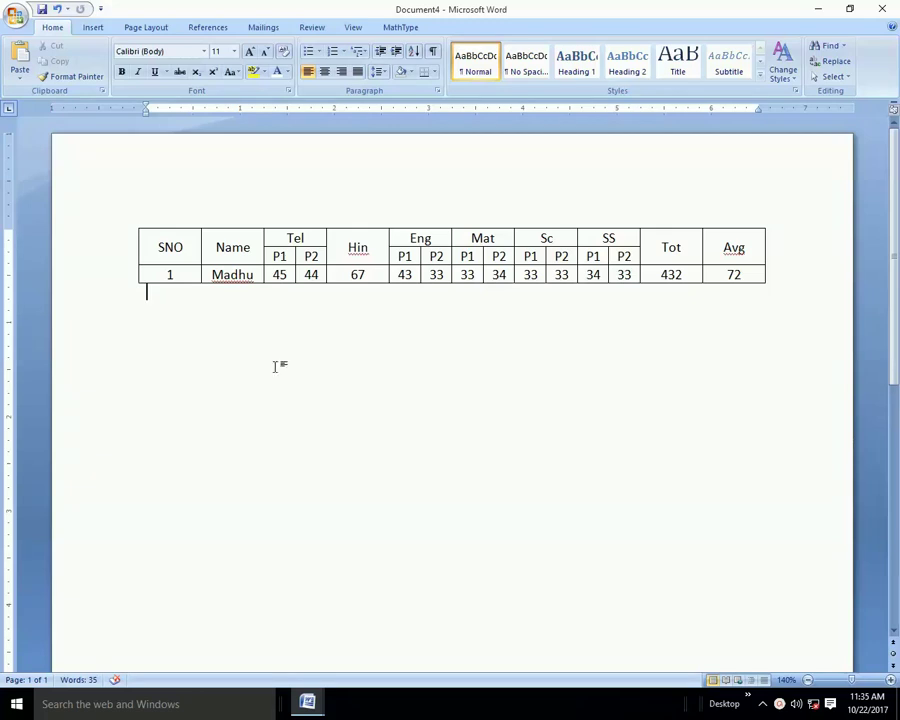
- Remove the entire existing marks table with the table layout Delete Table command
click(404, 274)
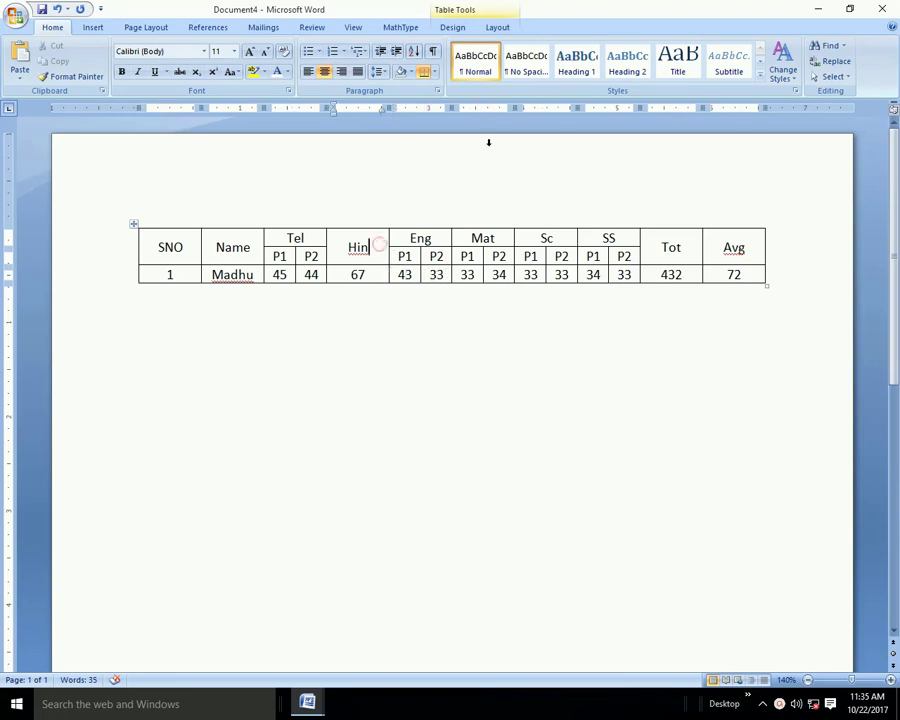
click(494, 27)
click(133, 62)
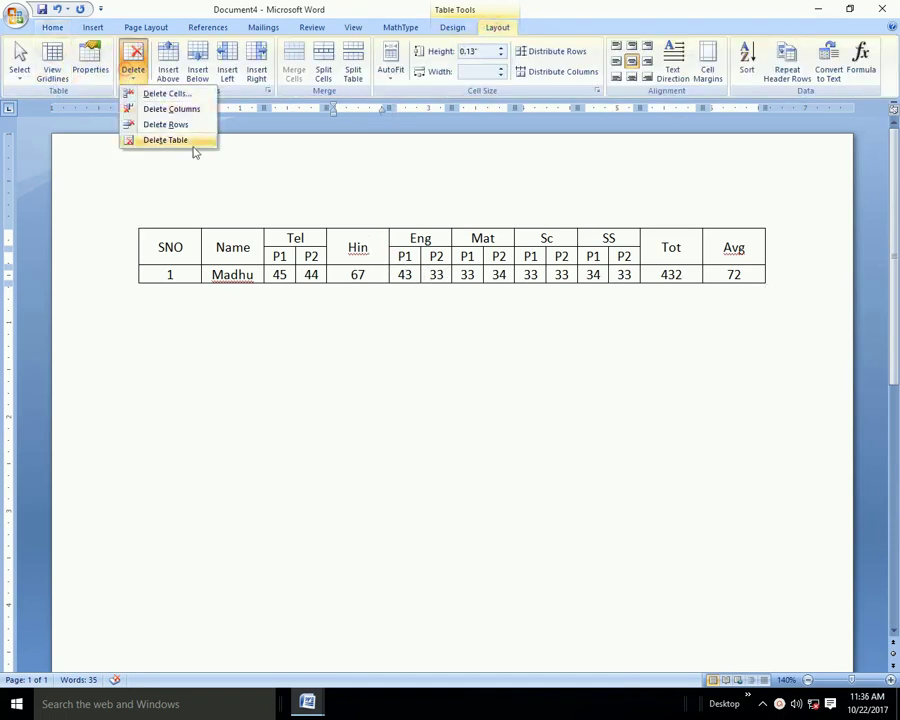
click(185, 139)
click(92, 27)
- Insert a 10-column, 2-row table and type headers SNO, Name, Tel, Hin, Eng
click(116, 58)
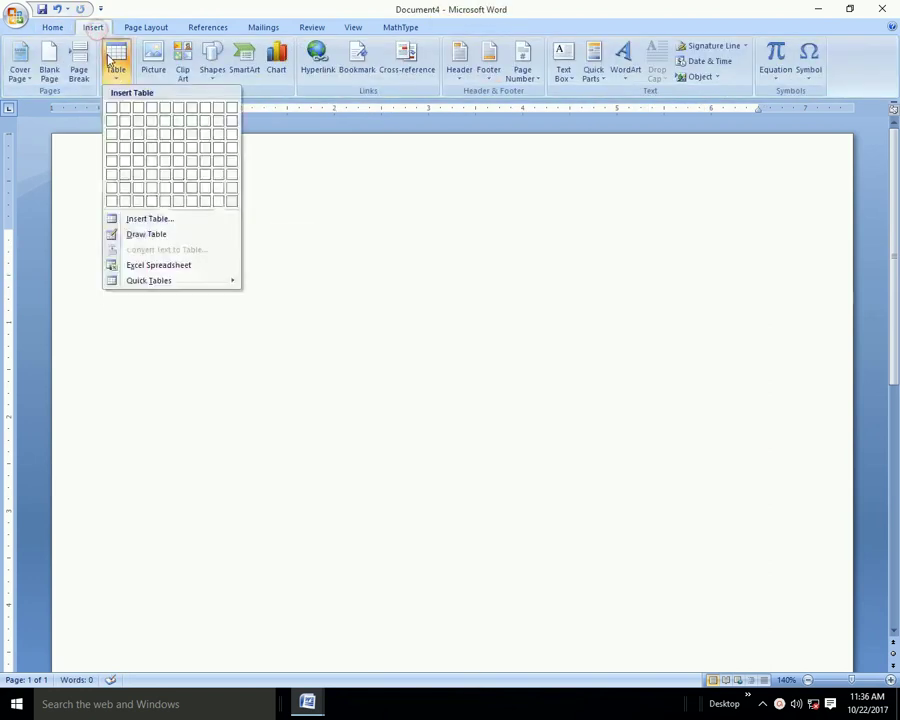
click(235, 122)
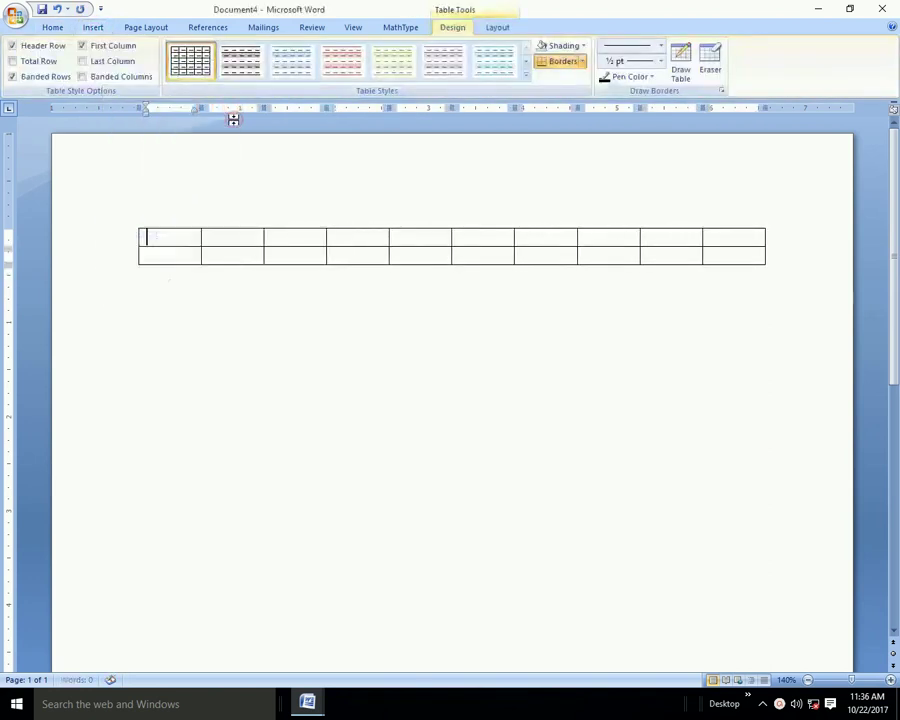
mouse_move(271, 249)
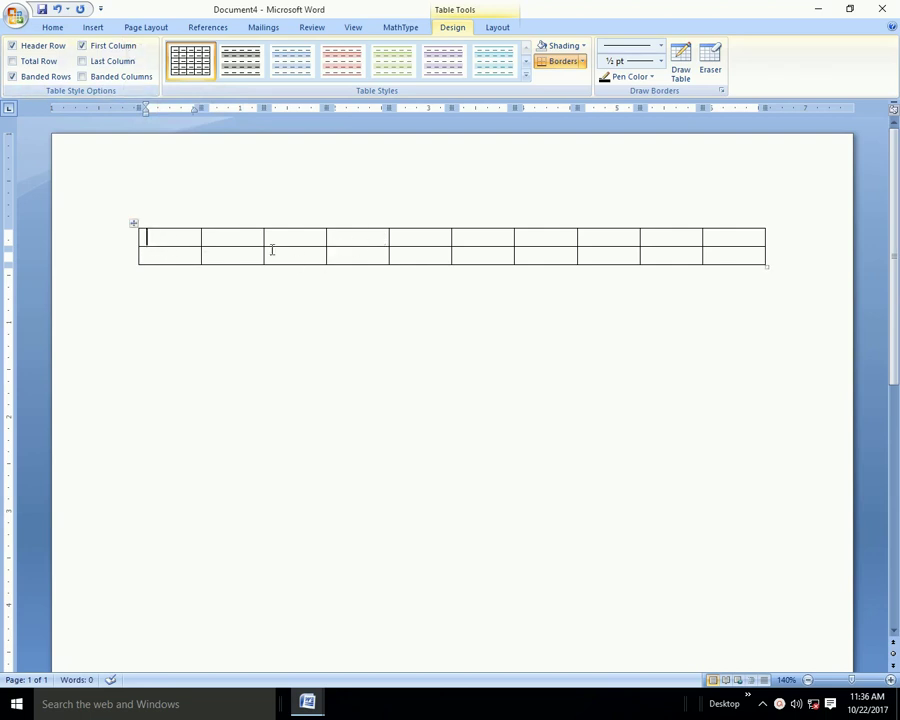
text(SNO)
key(Tab)
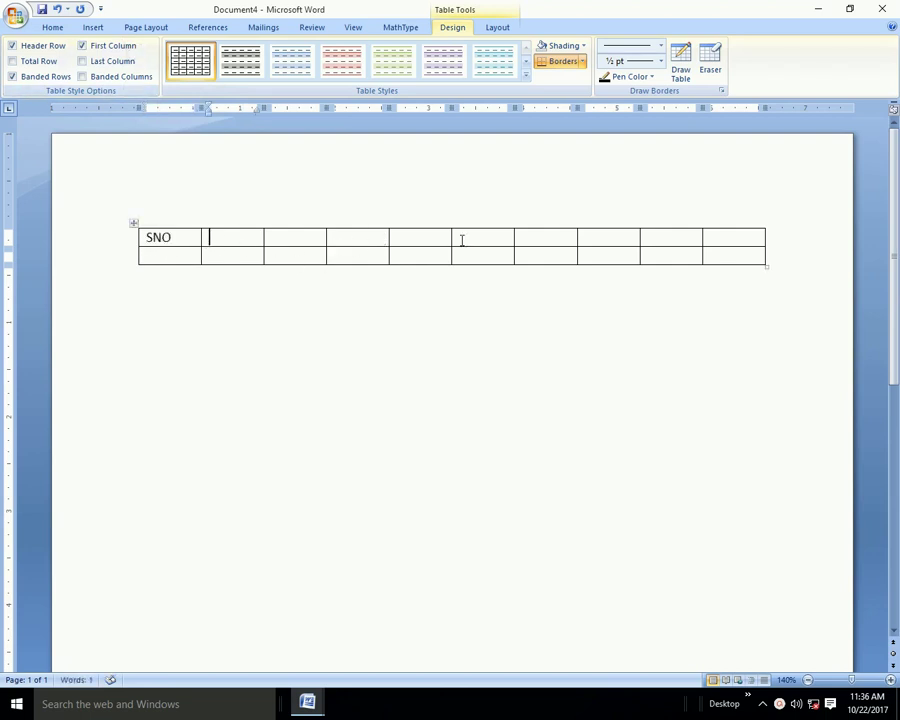
text(name)
key(Tab)
text(Tel)
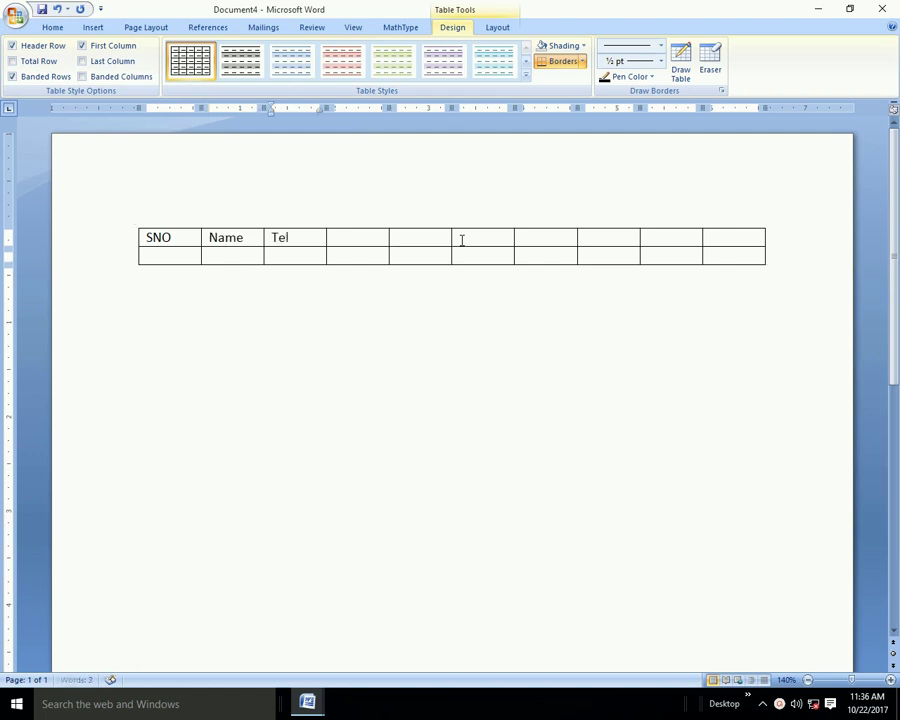
key(Tab)
text(Hin)
key(Tab)
text(Eng)
key(Tab)
- Fill in the remaining headers Mat, Sc, SS, Tot and Avg
text(M)
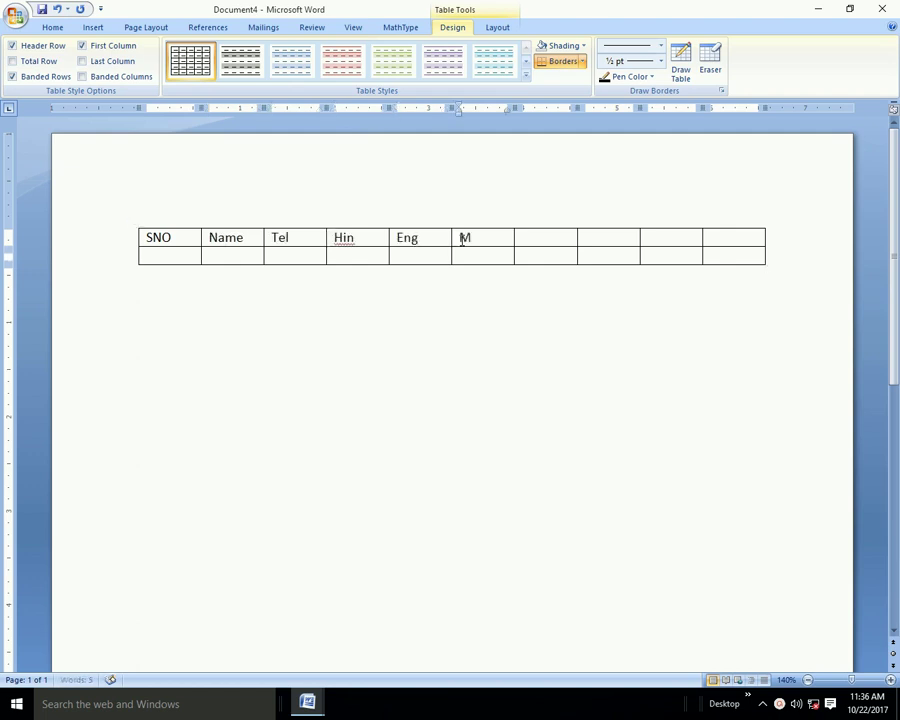
key(Tab)
text(Sc)
key(Tab)
text(S)
text(S)
key(Tab)
text(tot)
key(Tab)
text(Av)
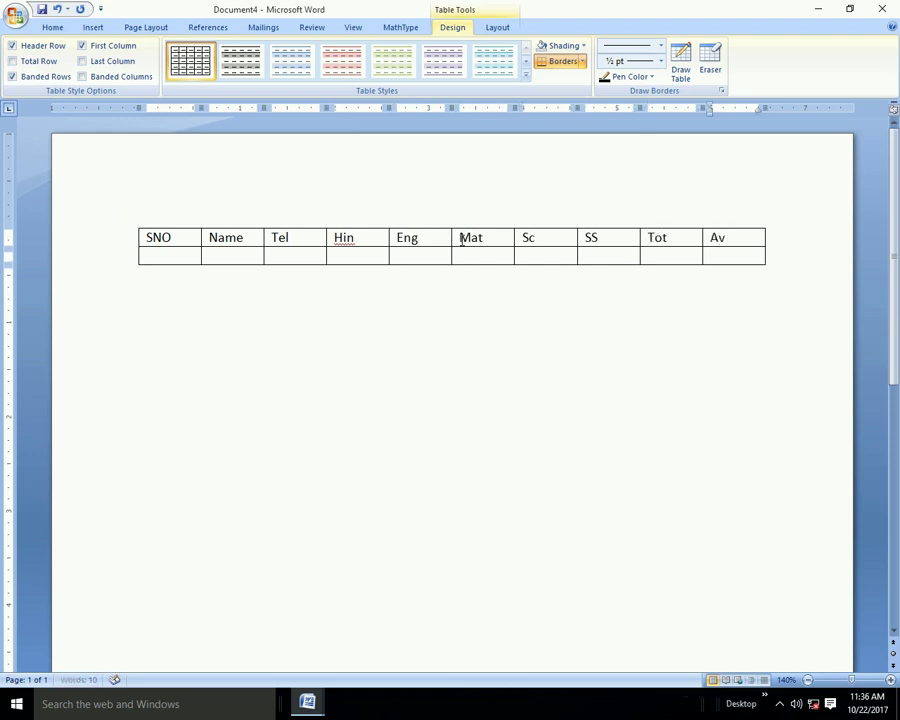
text(g)
key(Tab)
key(Tab)
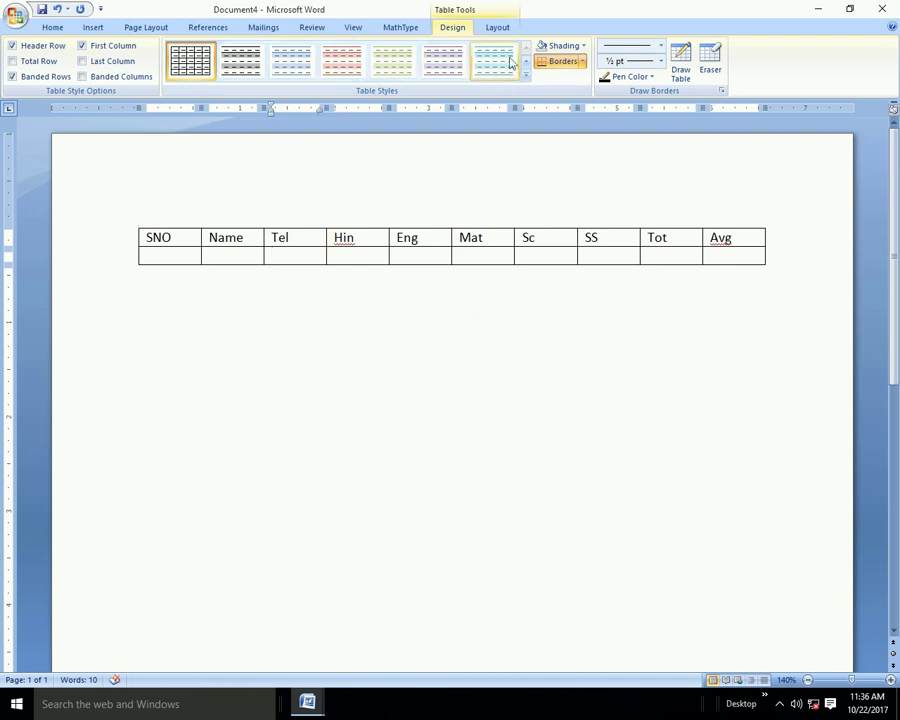
click(497, 27)
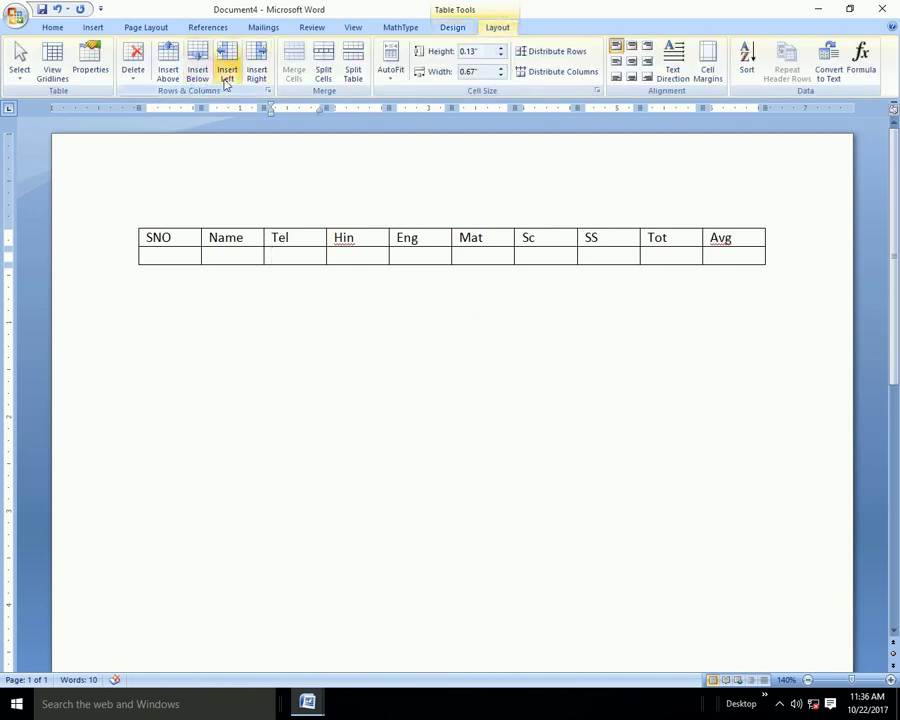
- Split the second-row cells under Tel, Eng, Mat, Sc and SS into two cells each
click(330, 80)
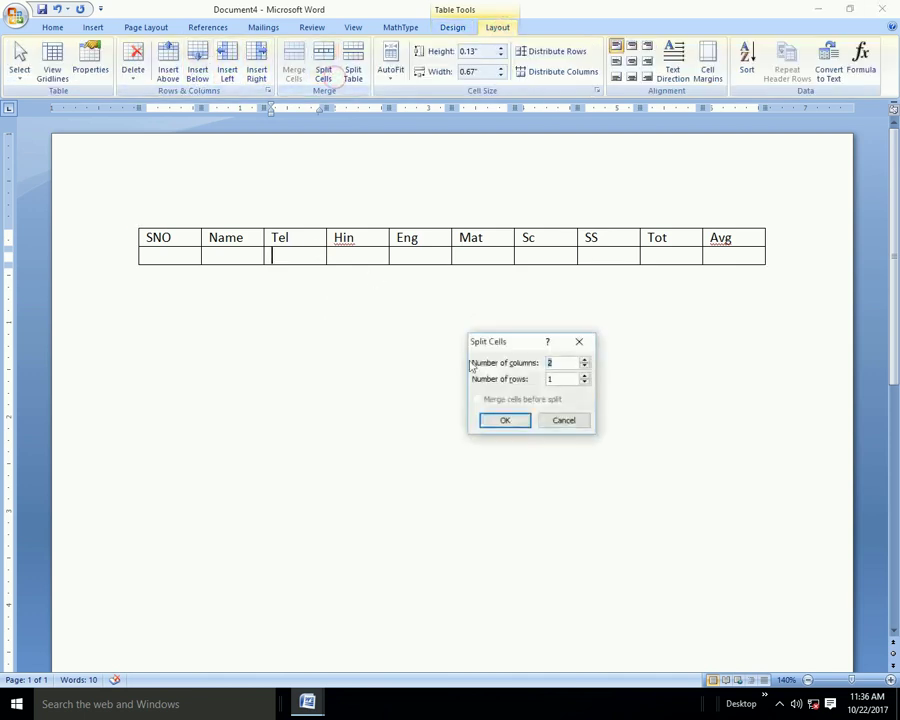
click(505, 420)
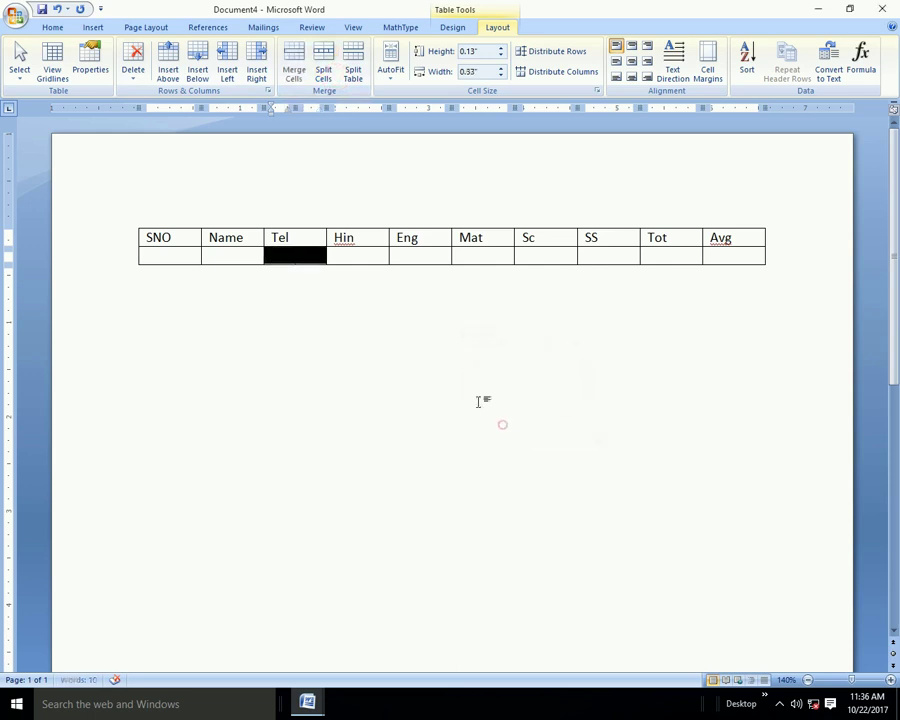
click(416, 255)
click(325, 78)
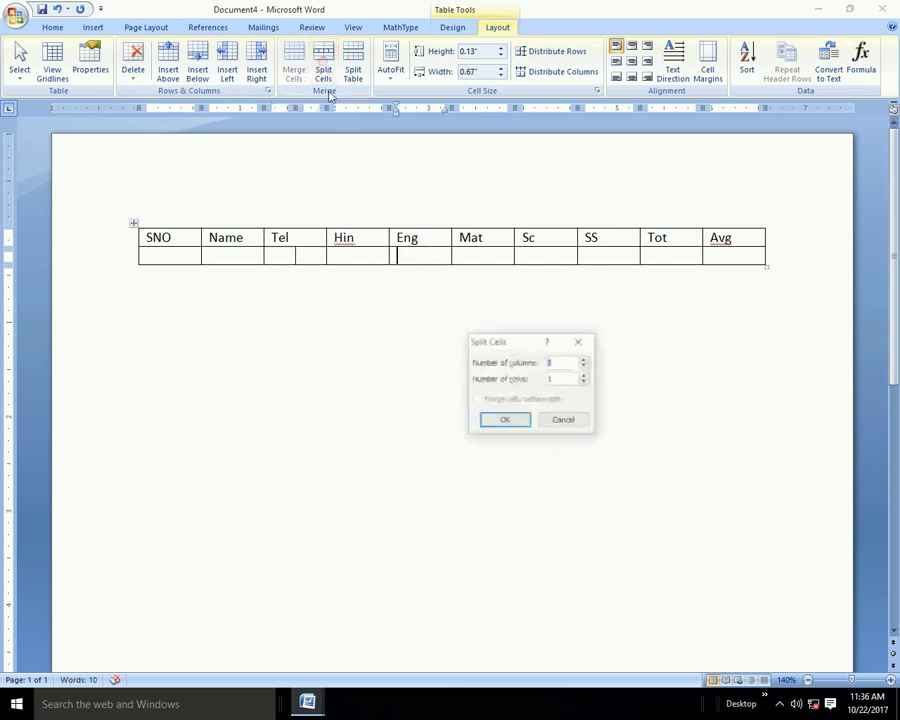
click(505, 420)
click(482, 256)
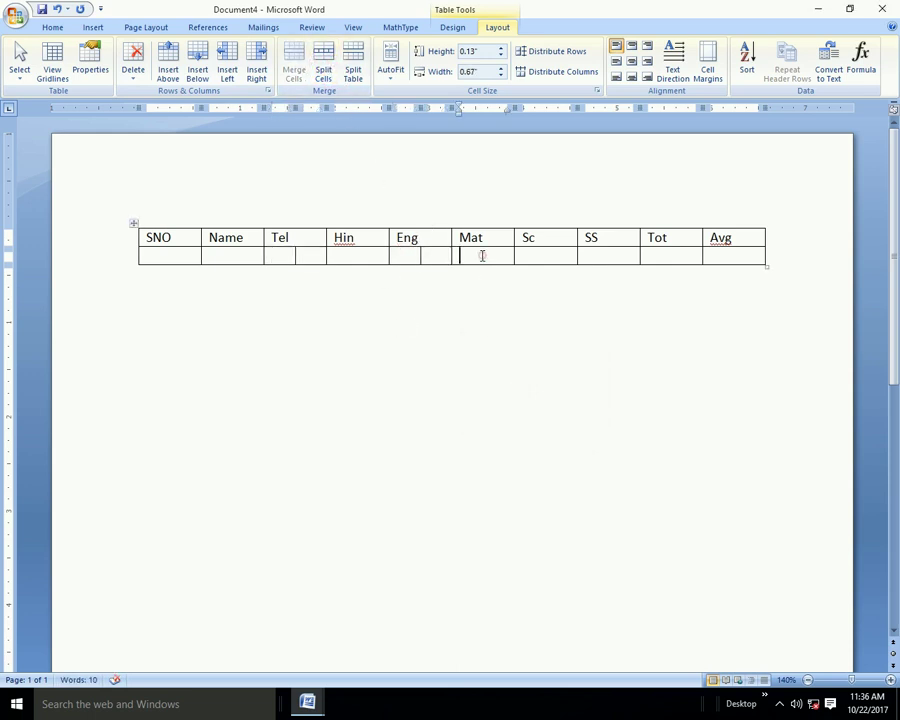
click(323, 70)
click(518, 417)
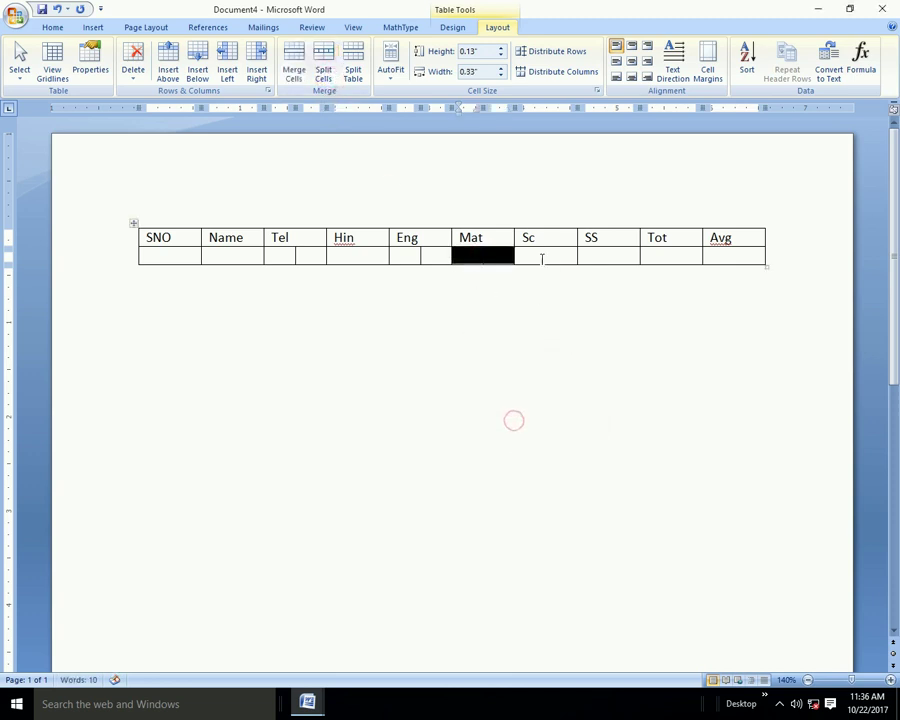
click(538, 256)
click(323, 70)
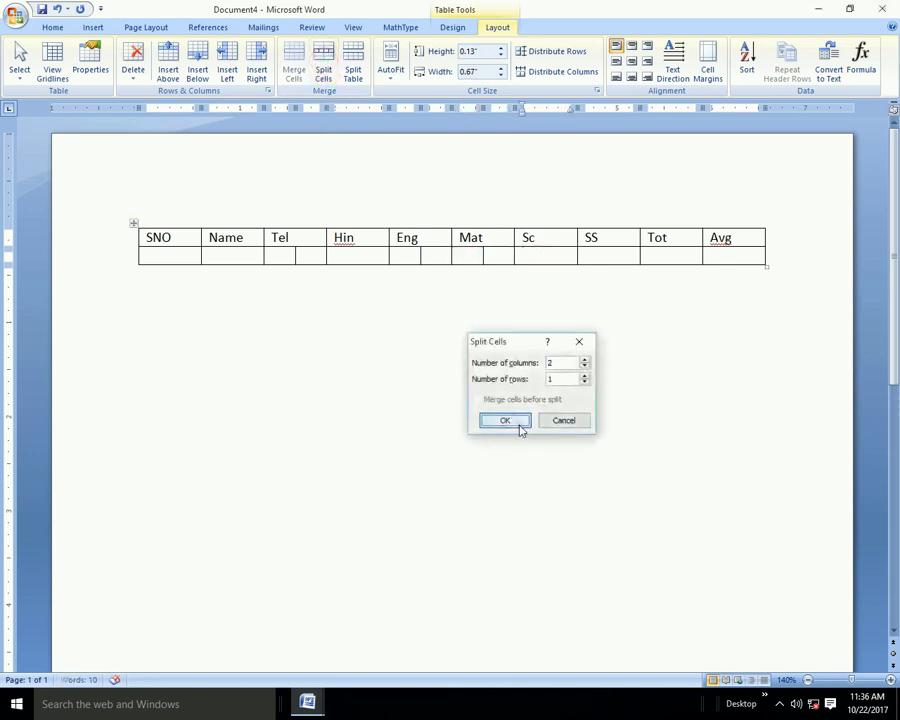
click(520, 420)
click(600, 257)
click(325, 78)
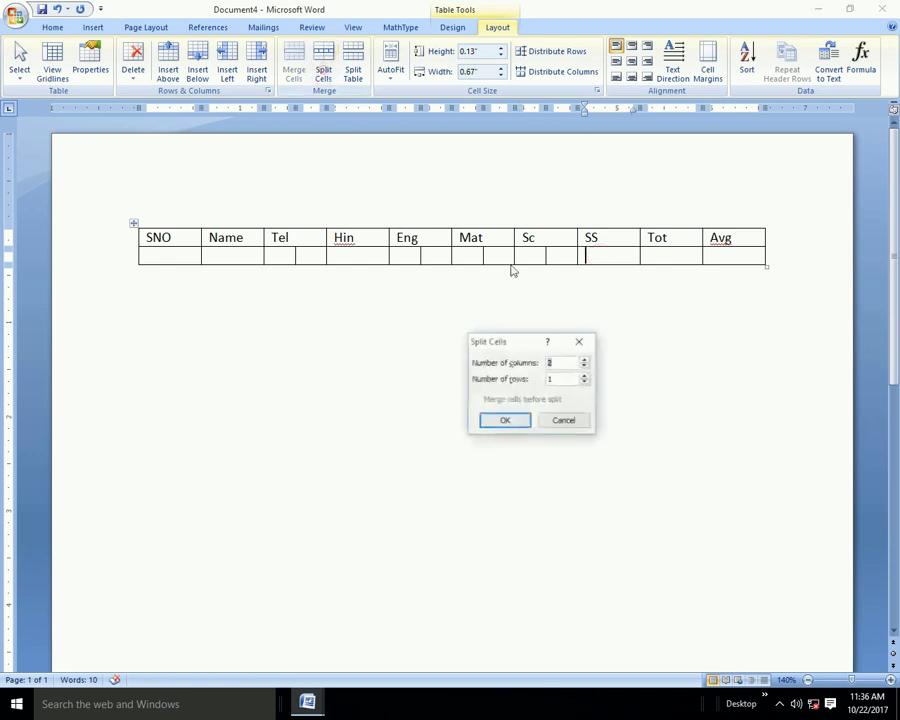
click(493, 416)
- Label the new sub-cells P1 and P2 under each of those five subjects
click(286, 256)
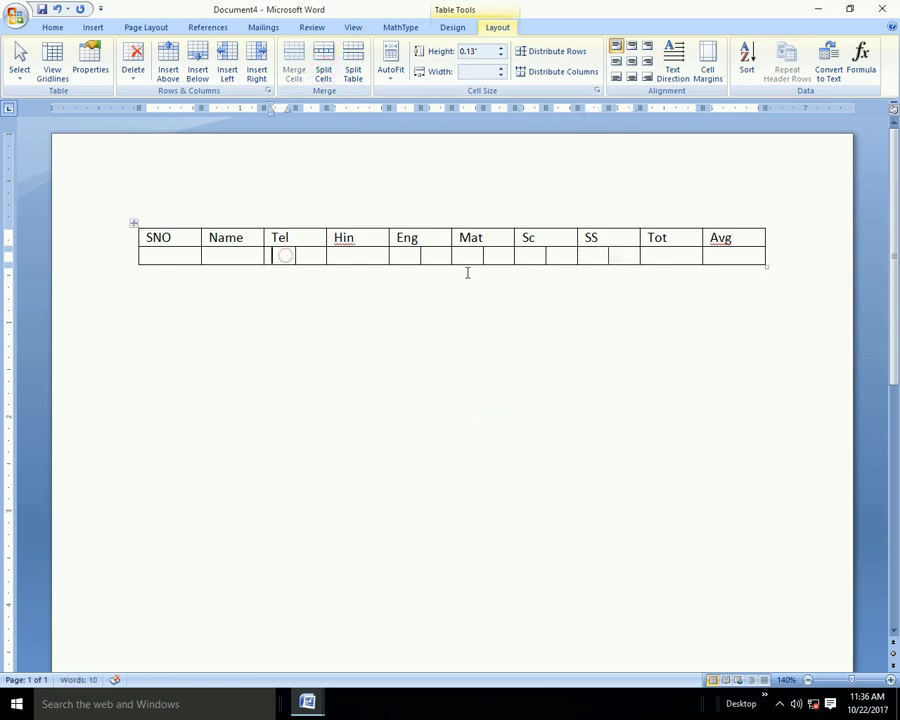
text(P1)
key(Tab)
text(P2)
key(Tab)
key(Tab)
text(p)
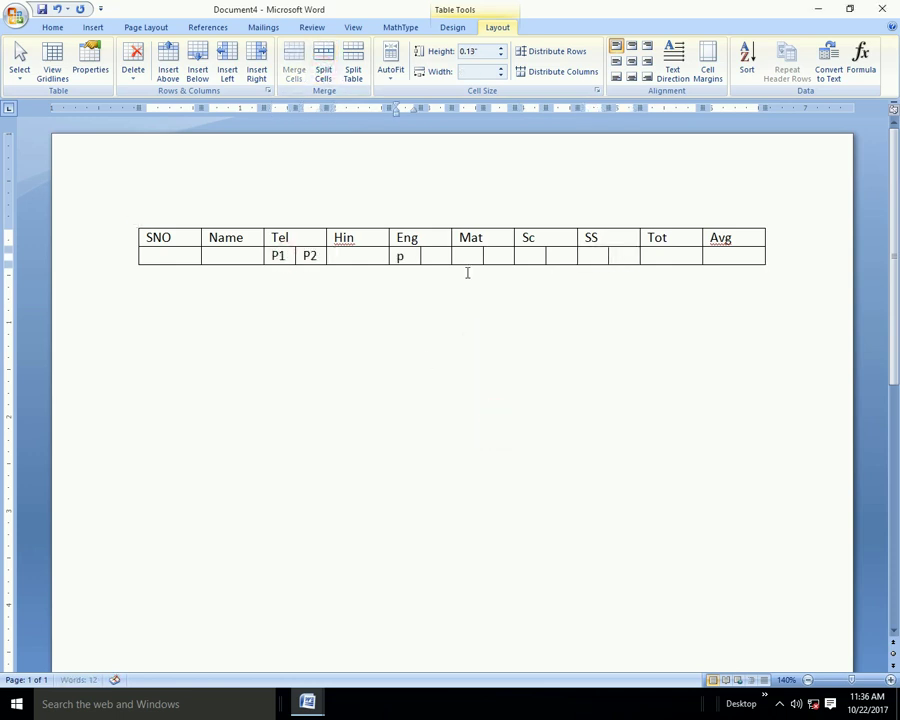
text(1	p2	p1	p2	p1)
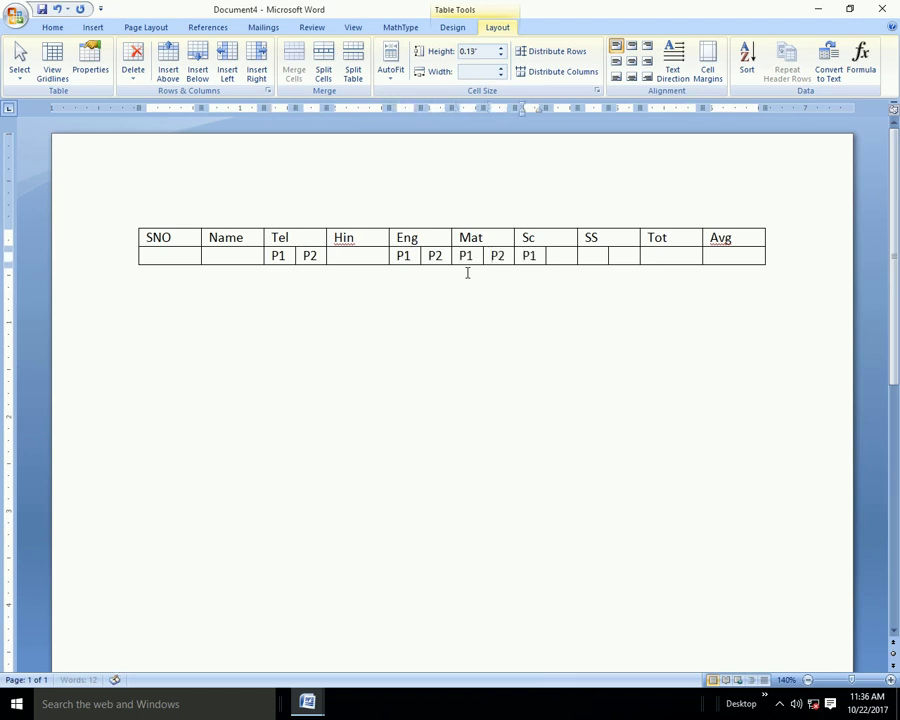
text(	p2	p1)
key(Tab)
text(P2)
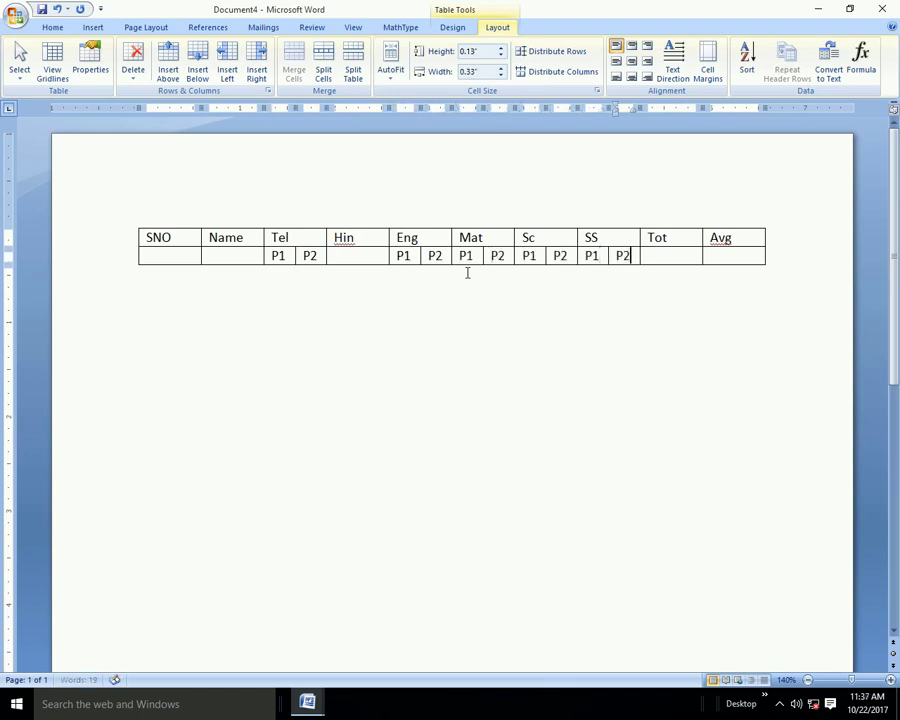
- Merge the Tot header cell with the empty cell below it
click(679, 216)
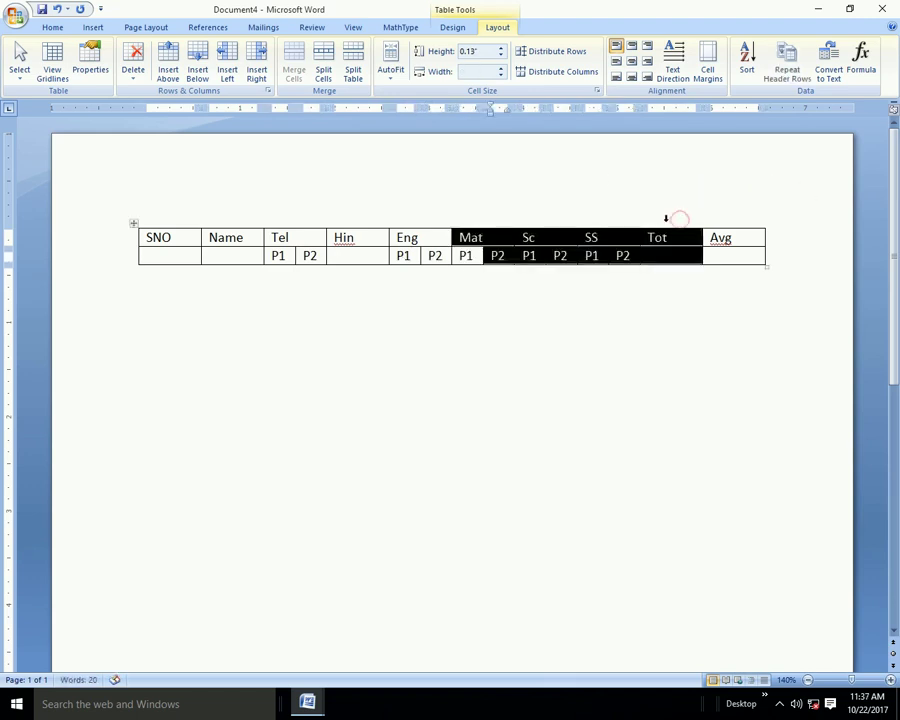
double_click(677, 226)
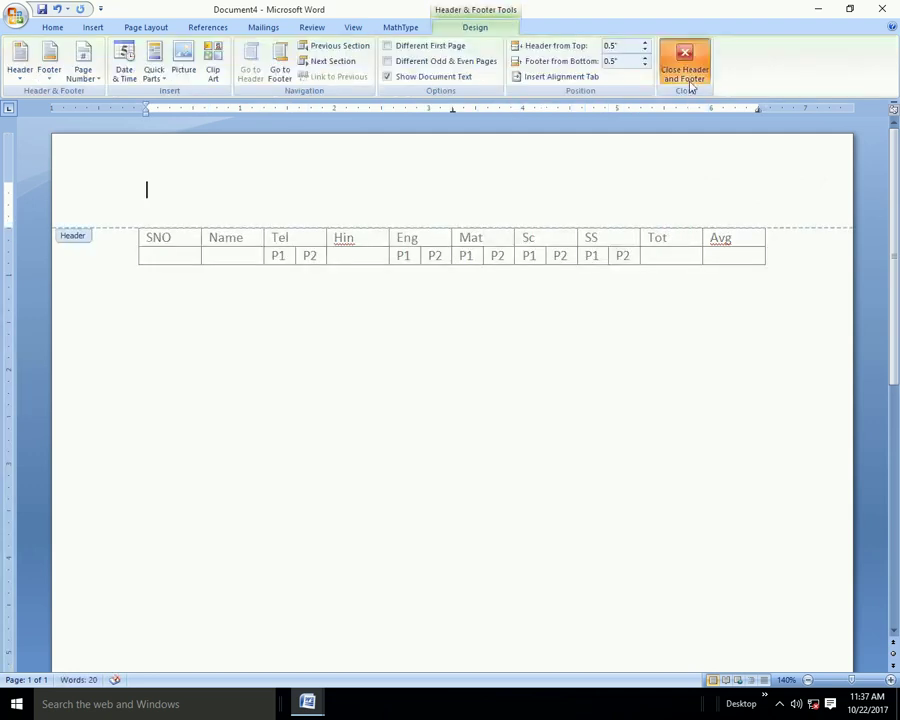
click(682, 62)
click(683, 238)
mouse_move(683, 238)
mouse_down()
mouse_move(686, 254)
mouse_move(742, 246)
mouse_up()
click(293, 64)
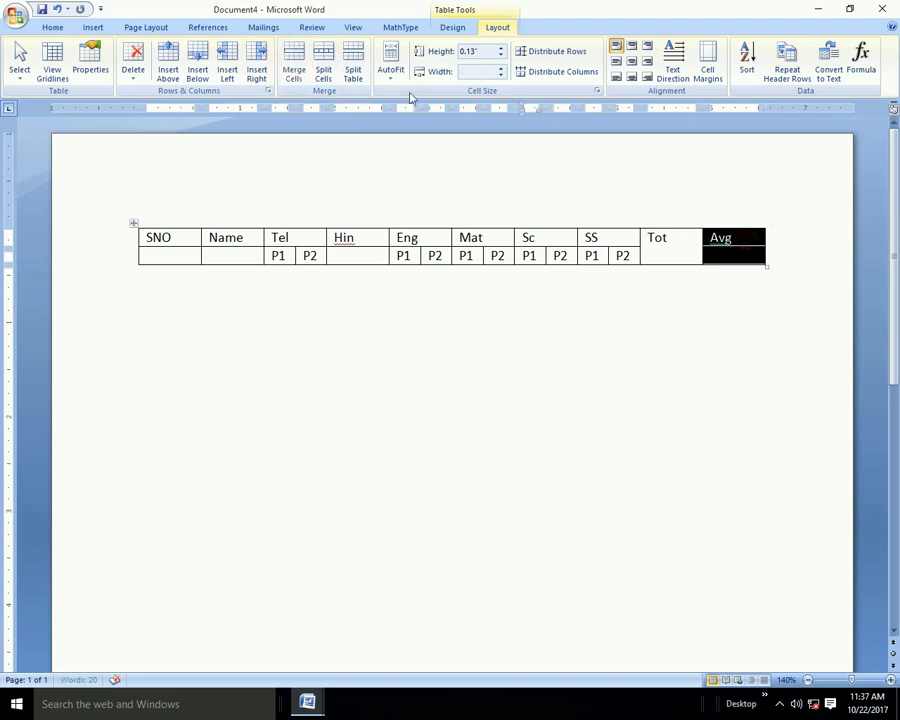
- Merge the Avg, Hin, Name and SNO headers each with the cell below
click(390, 70)
click(420, 172)
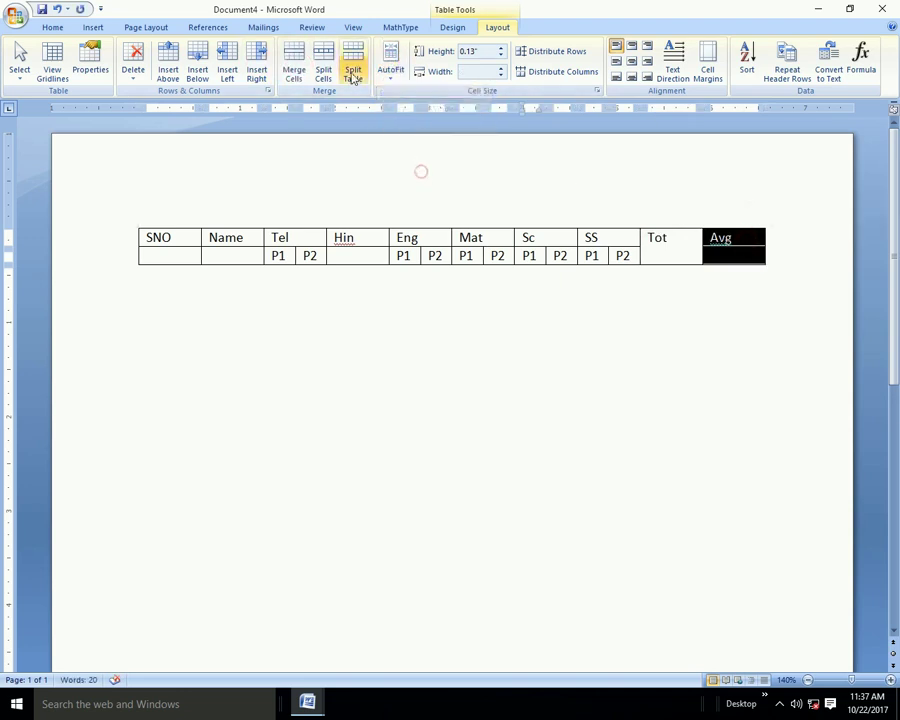
click(293, 68)
drag(350, 238, 352, 256)
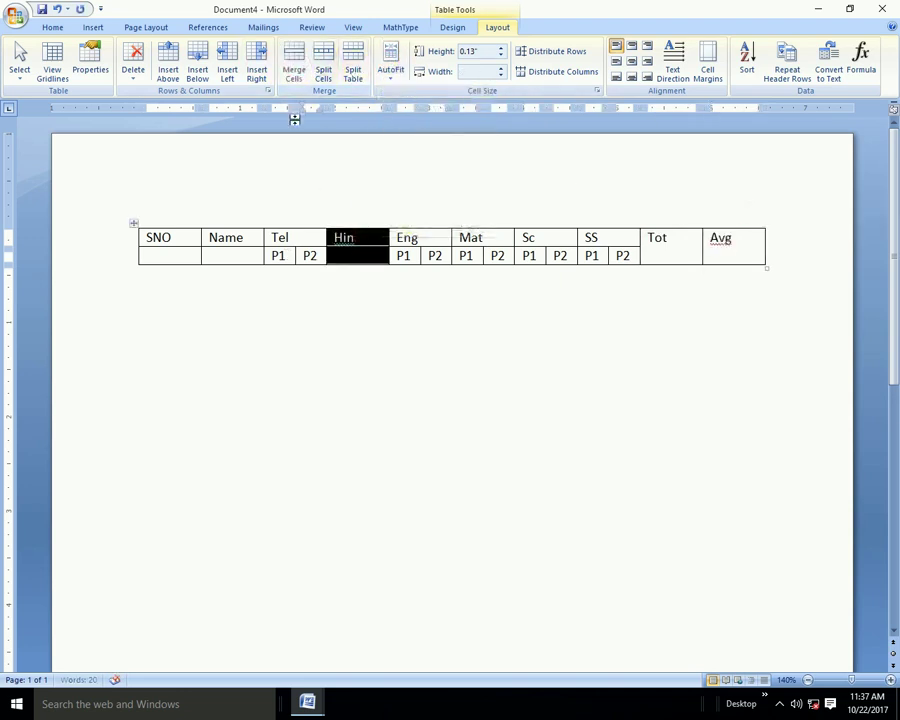
click(293, 68)
drag(240, 240, 240, 256)
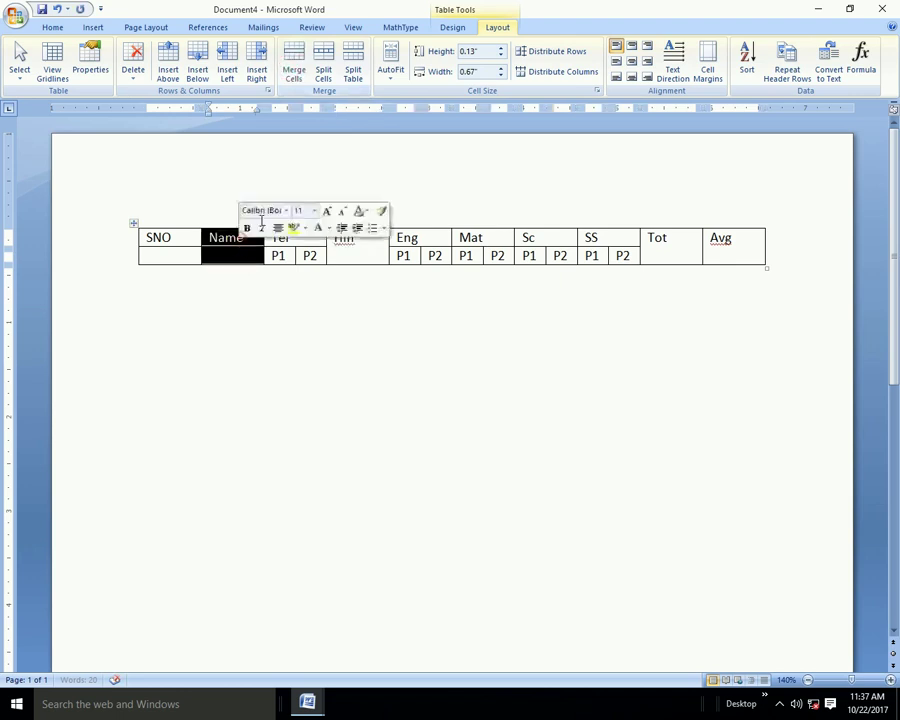
click(293, 68)
click(188, 234)
drag(188, 234, 188, 256)
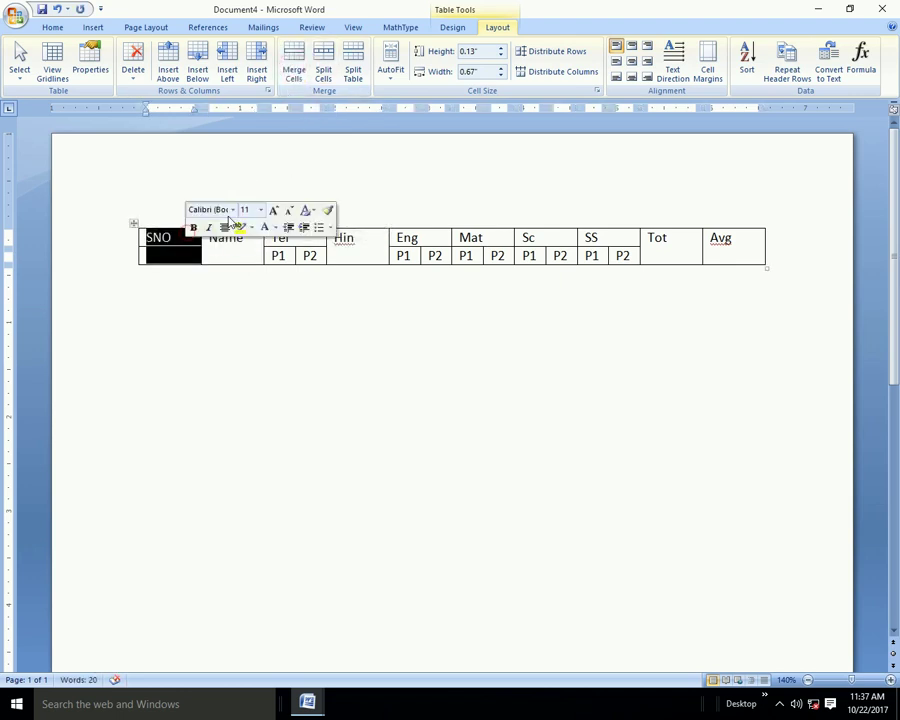
click(293, 68)
- Center all text in the whole table with Align Center
click(135, 223)
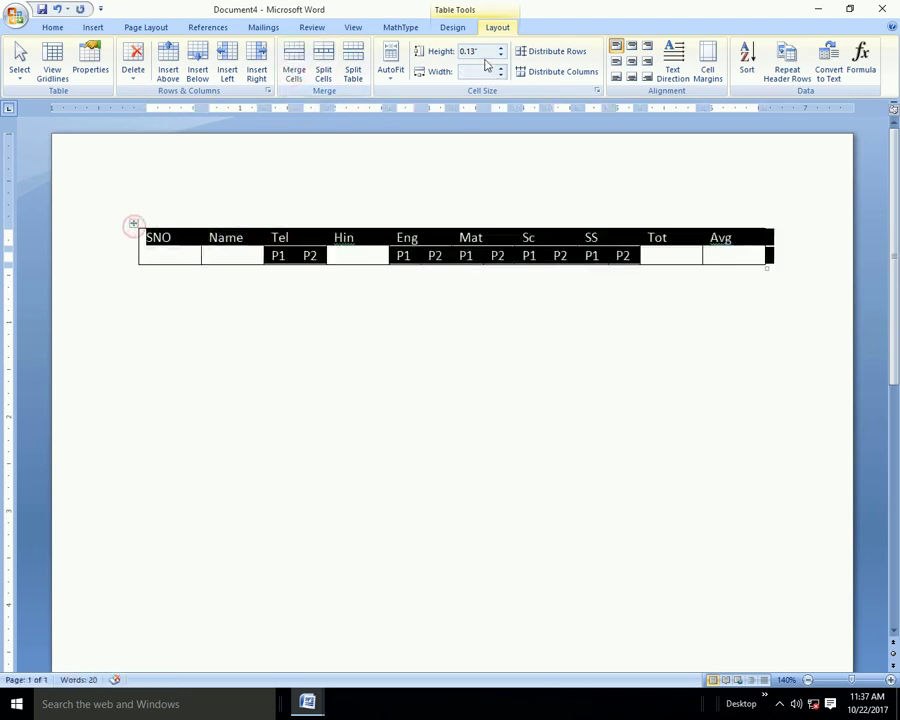
click(630, 62)
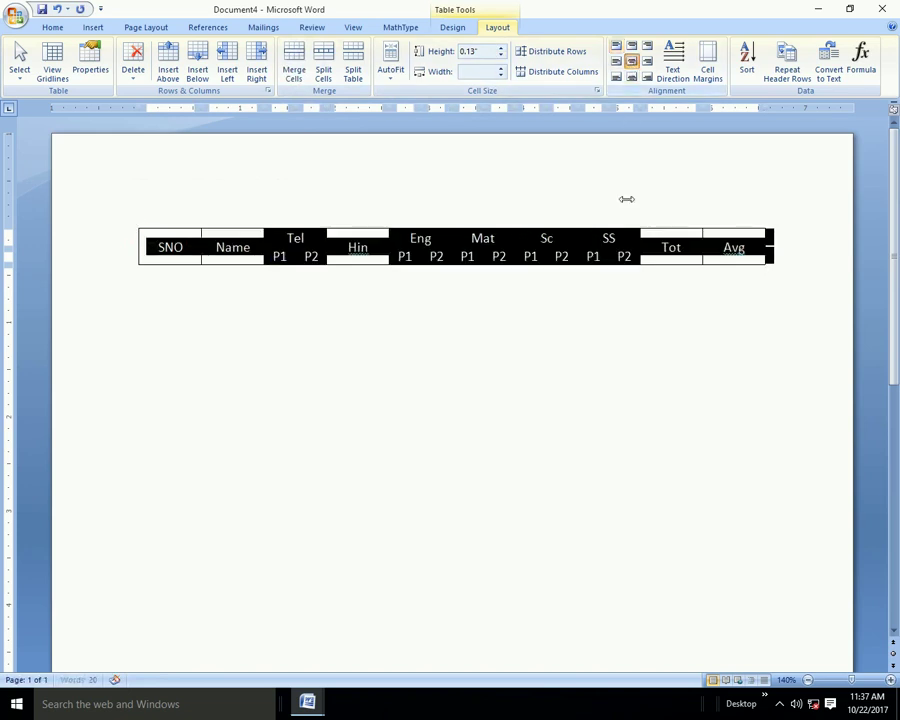
click(626, 256)
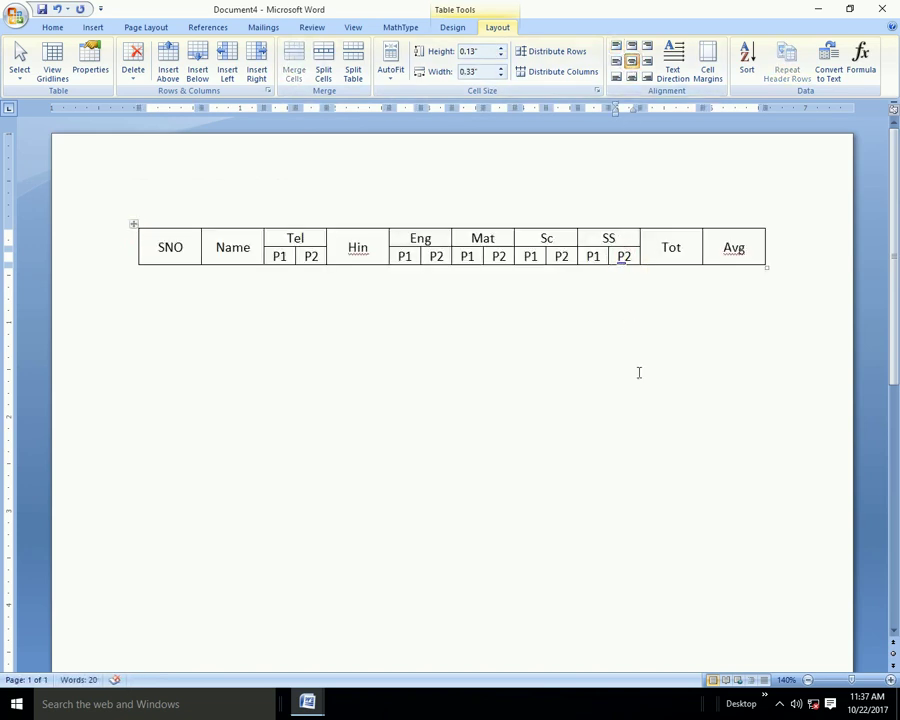
- Select everything with Ctrl+A and delete the header table, leaving a blank page
key(Tab)
key(Tab)
key(Tab)
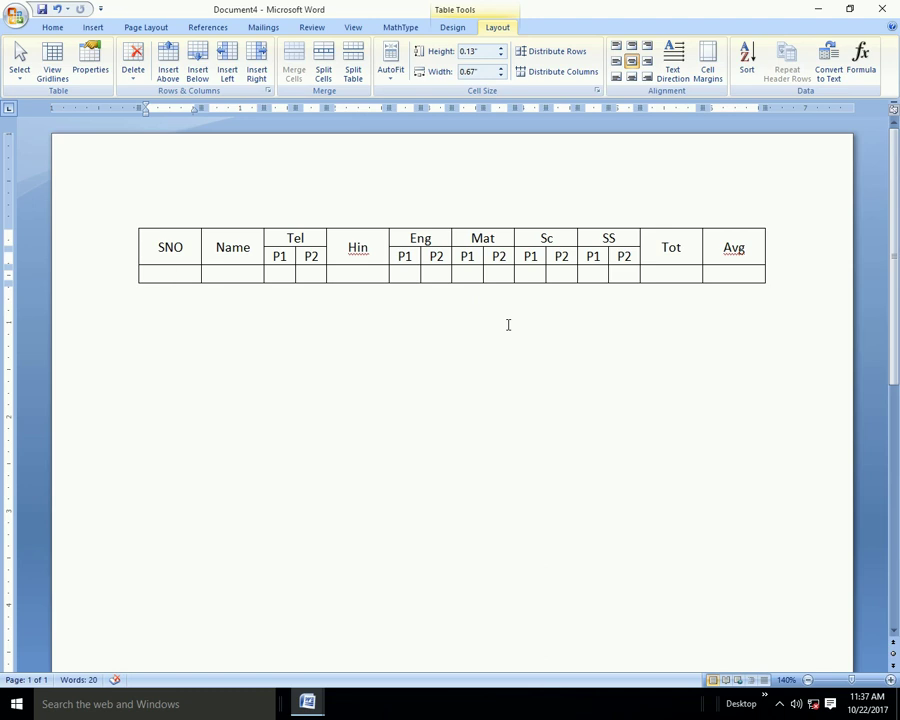
key(ctrl+a)
key(BackSpace)
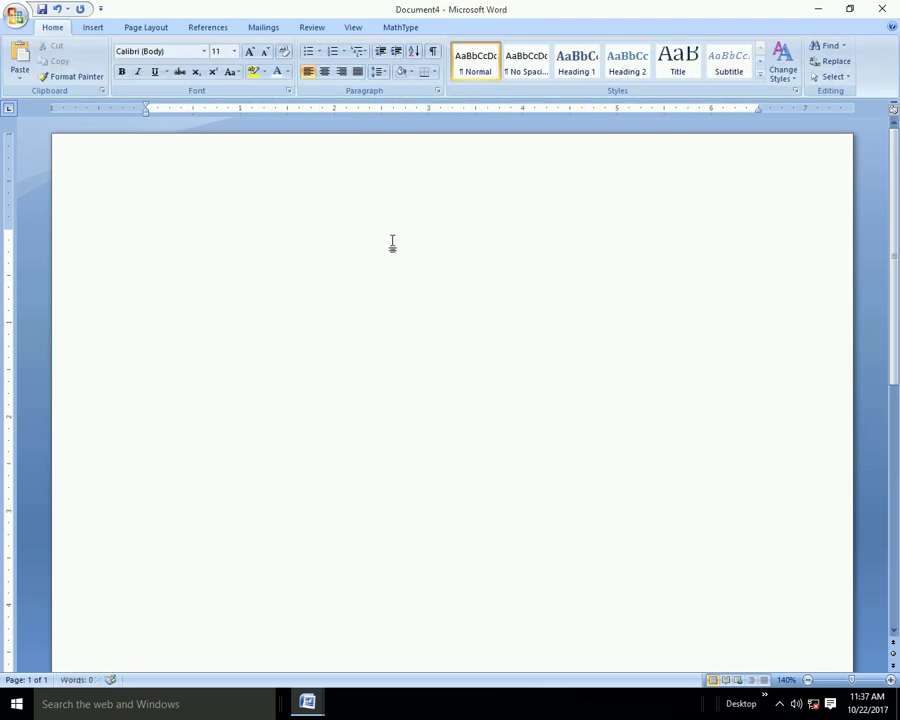
- Insert a 10-column, 8-row table and type headers SNO, Name, Tel, Hin
click(92, 27)
click(115, 62)
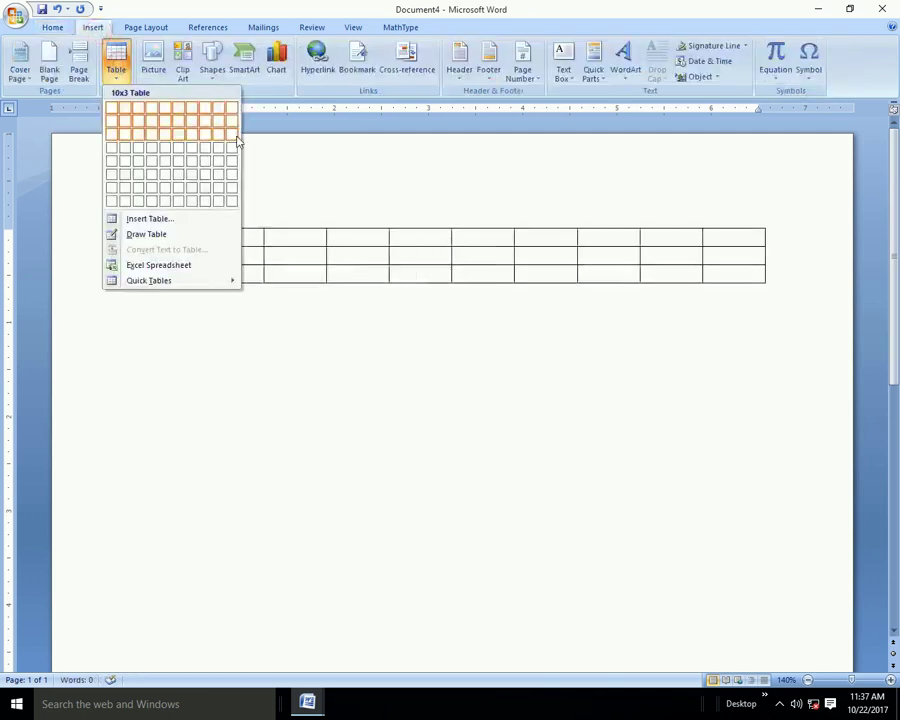
click(231, 198)
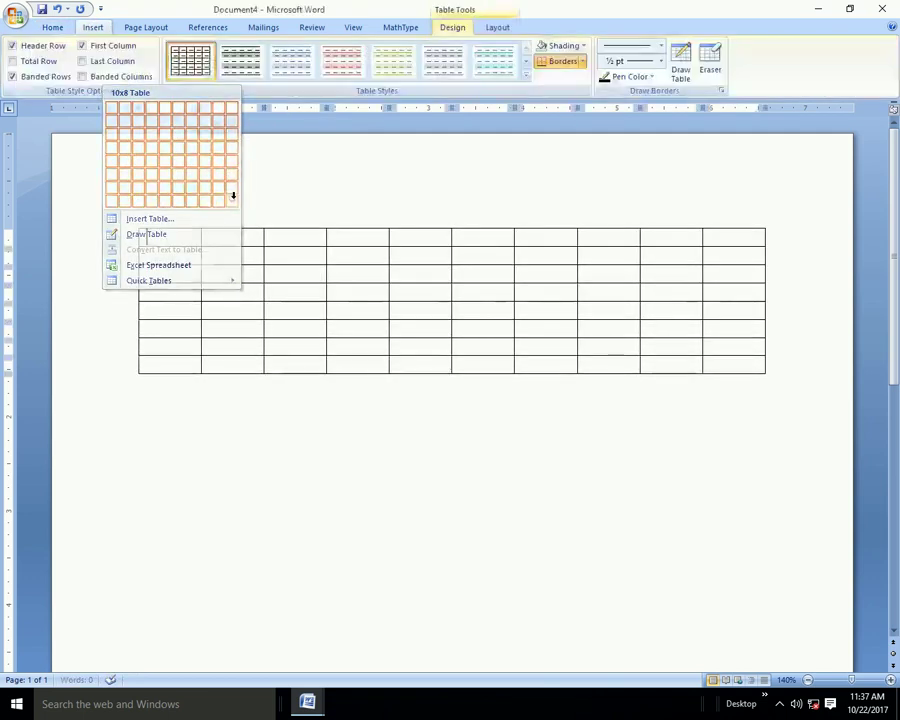
click(370, 240)
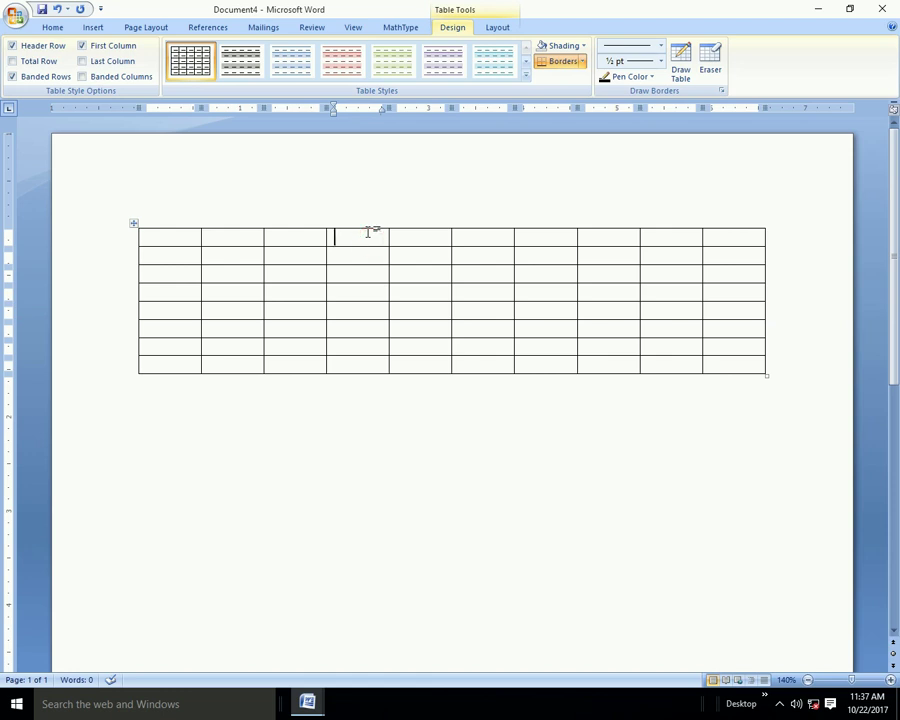
click(188, 238)
text(SNO)
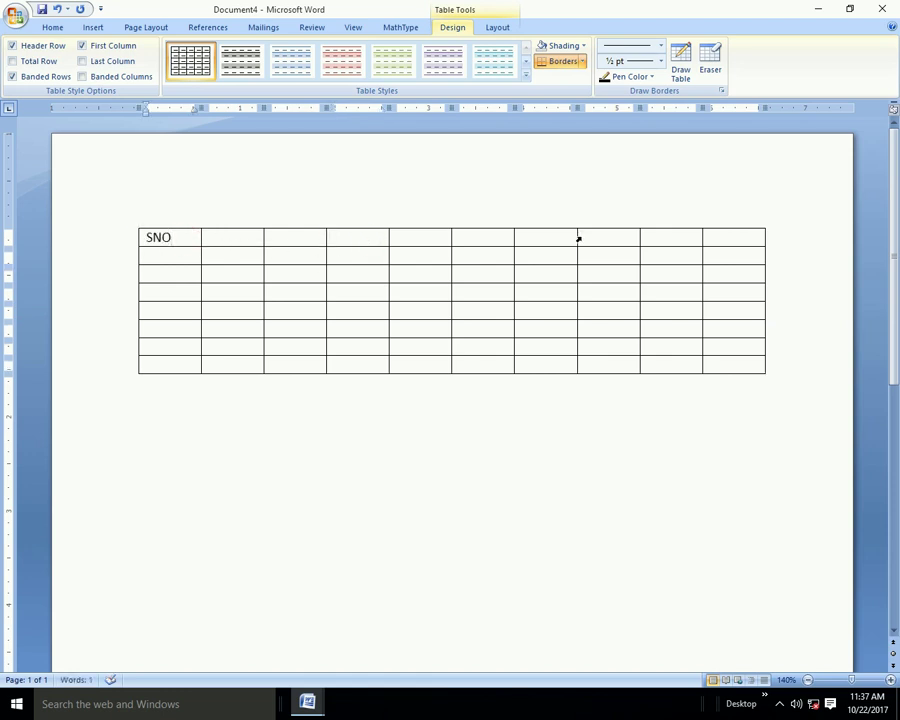
key(Tab)
text(Name)
key(Tab)
text(T)
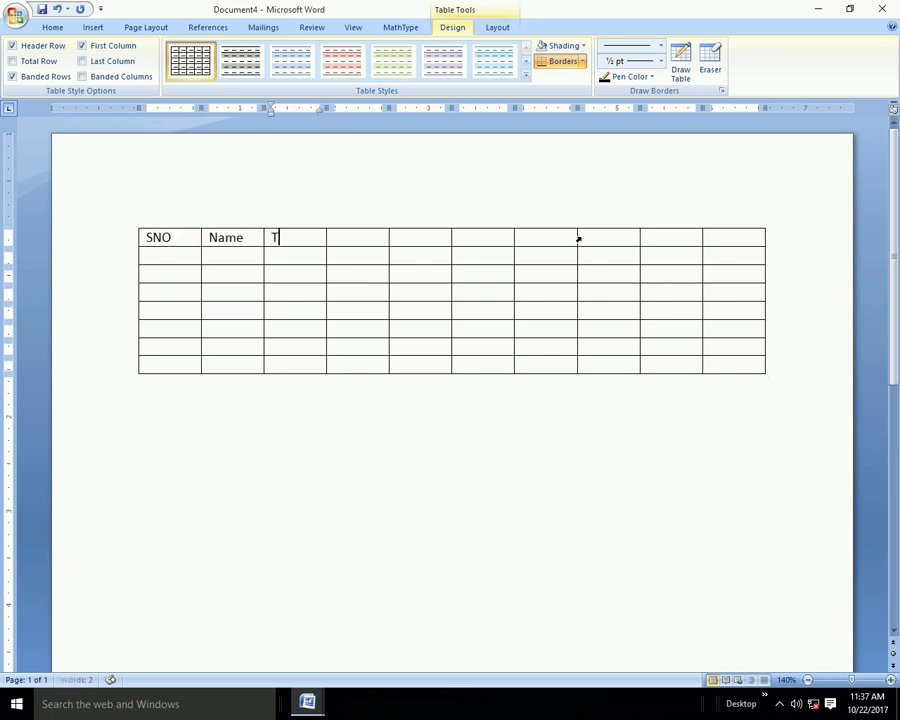
text(el)
key(Tab)
text(Hin)
key(Tab)
- Add headers Eng, Mat, Sc, SS, Tot and Avg, correcting the Tot entry
text(Eng)
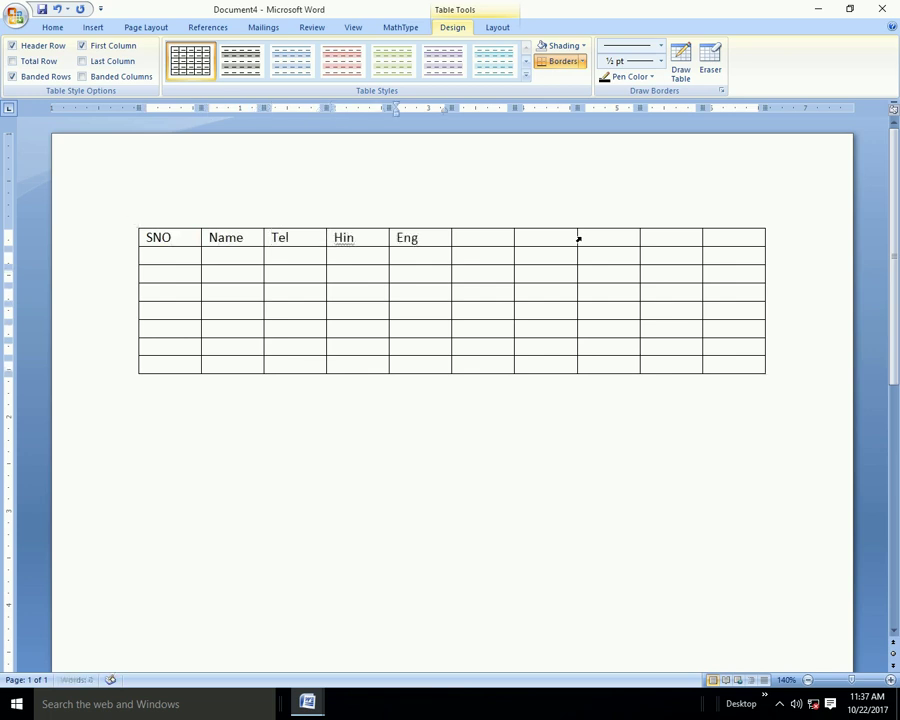
key(Tab)
text(Mat)
key(Tab)
text(Sc)
key(Tab)
text(SS)
key(Tab)
text(T)
key(Tab)
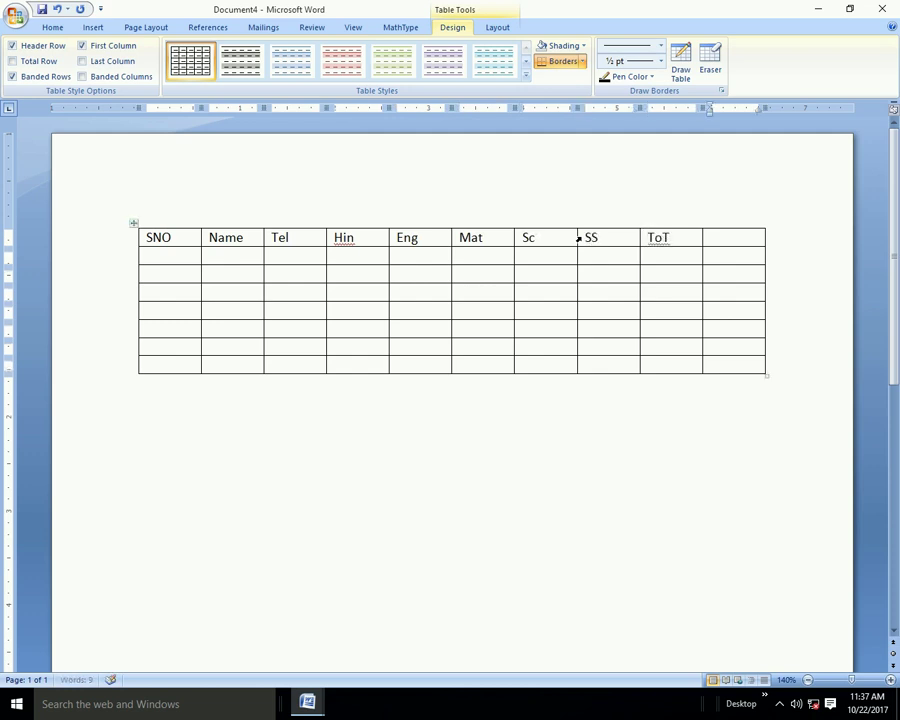
key(shift+Tab)
text(Tot)
key(Tab)
text(Av)
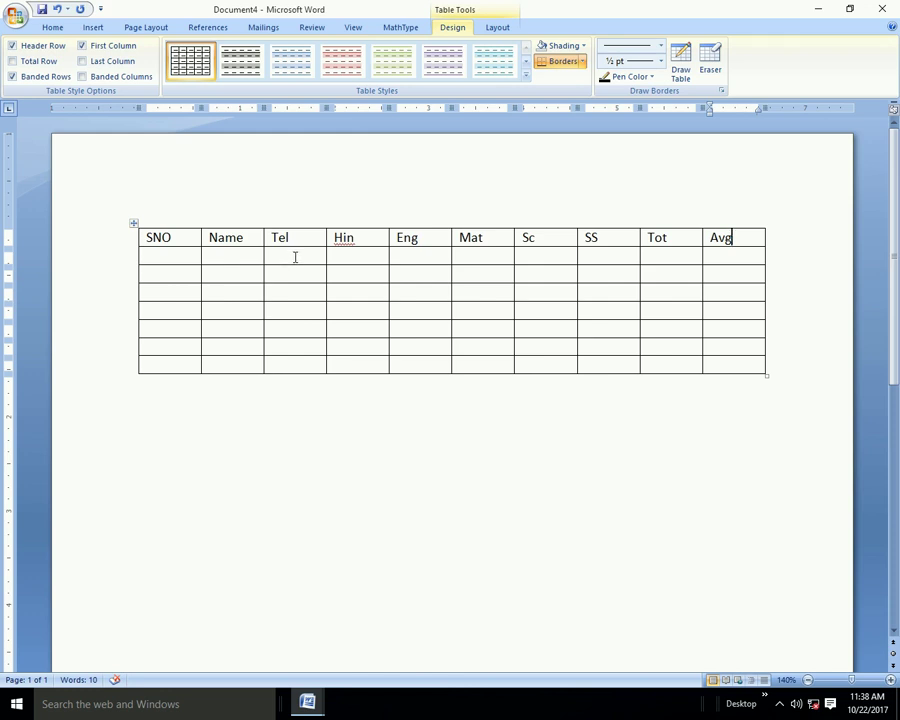
- Split the seven body cells under Tel into two columns with Split Cells
click(295, 257)
drag(286, 257, 292, 362)
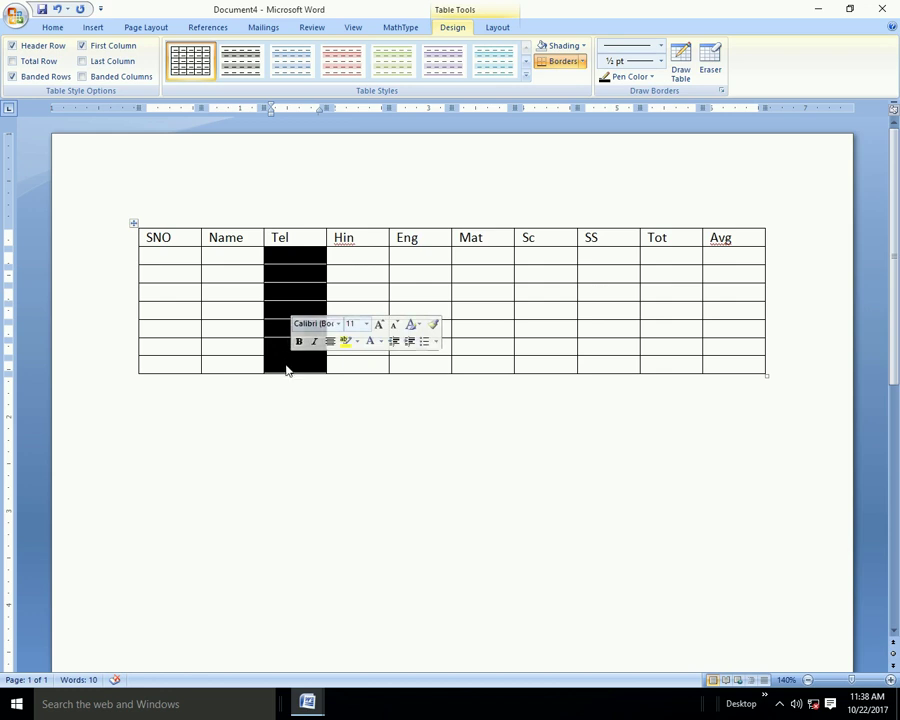
click(497, 27)
click(322, 72)
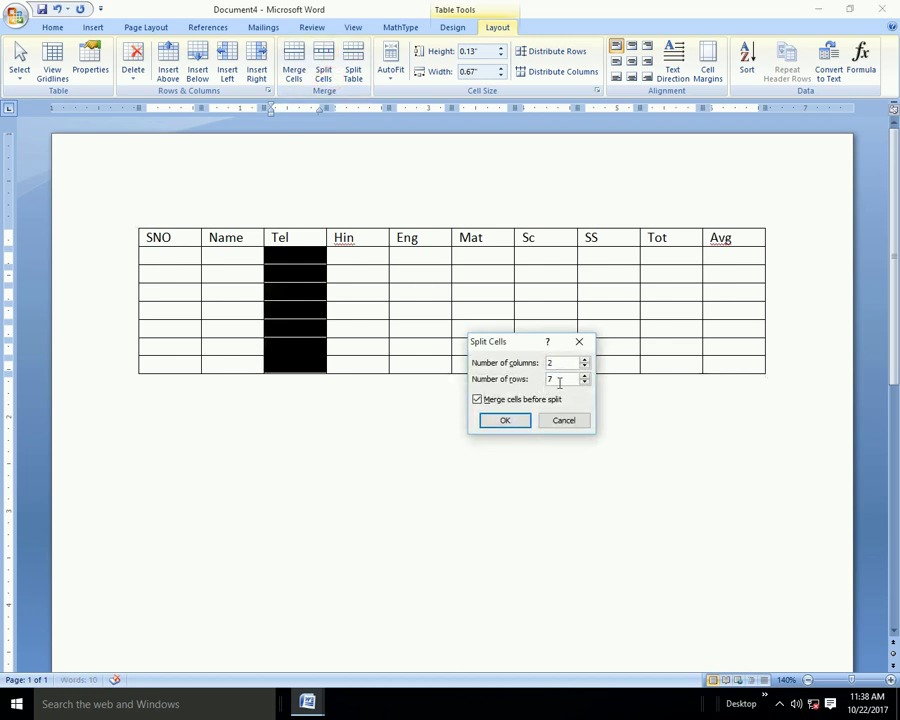
click(503, 420)
click(310, 312)
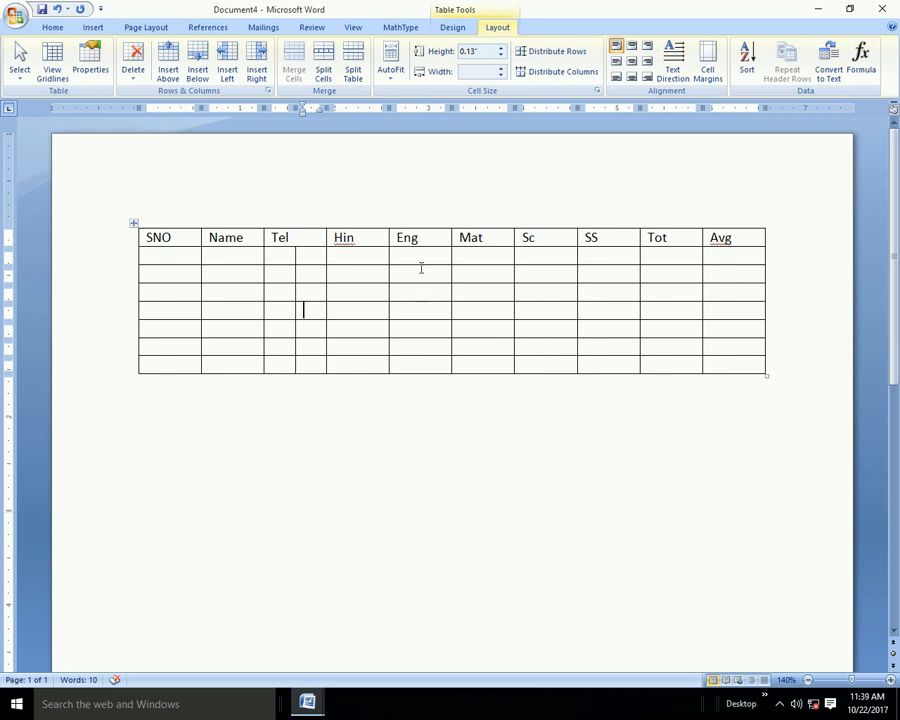
- Split the Eng-through-SS body cells into 8 columns by 7 rows
drag(418, 257, 621, 357)
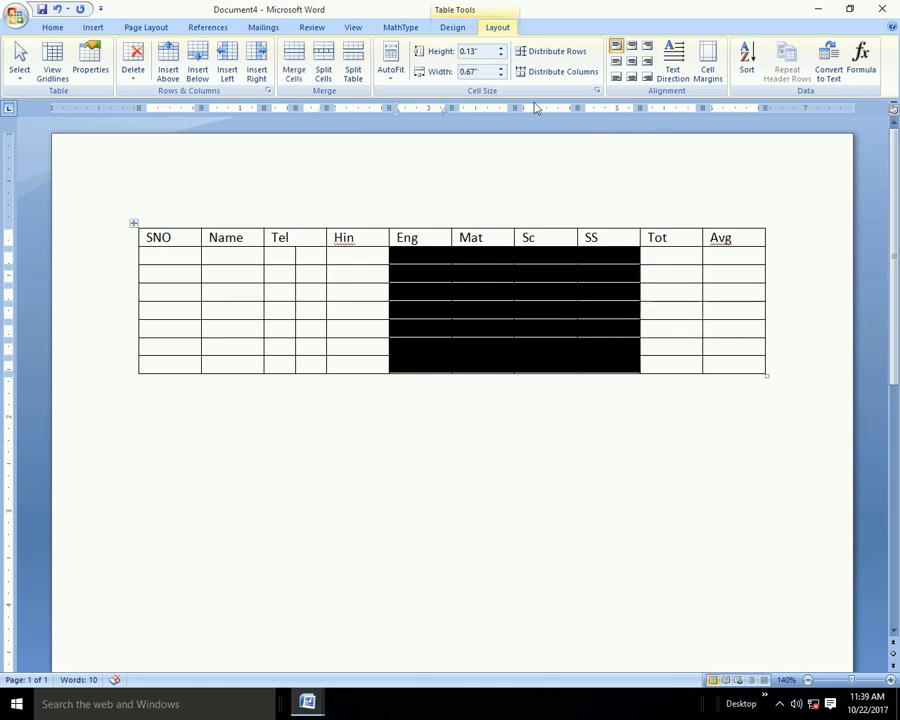
click(323, 68)
text(8)
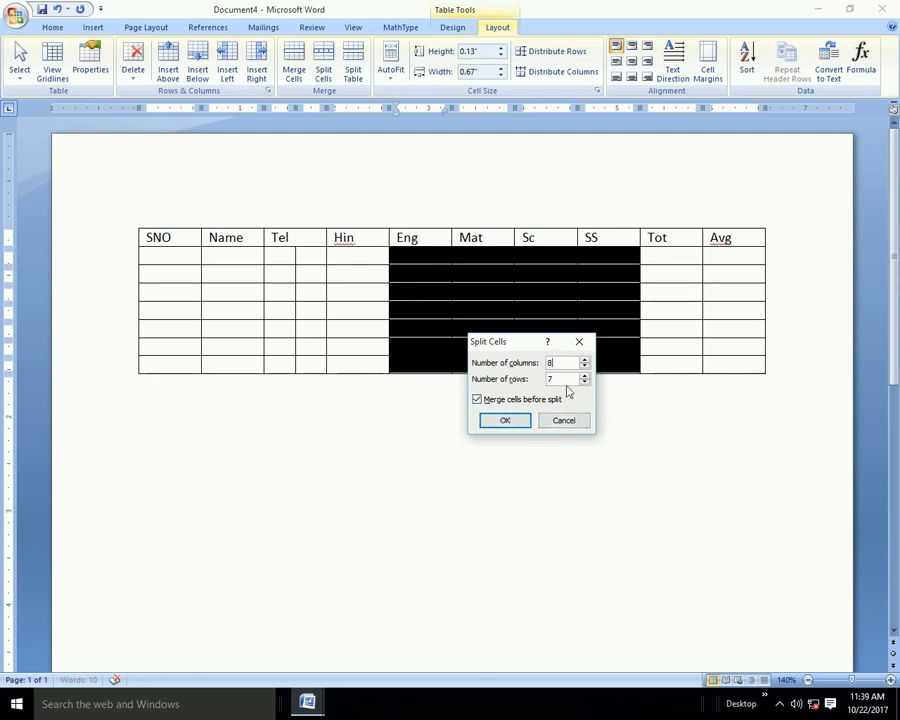
click(507, 421)
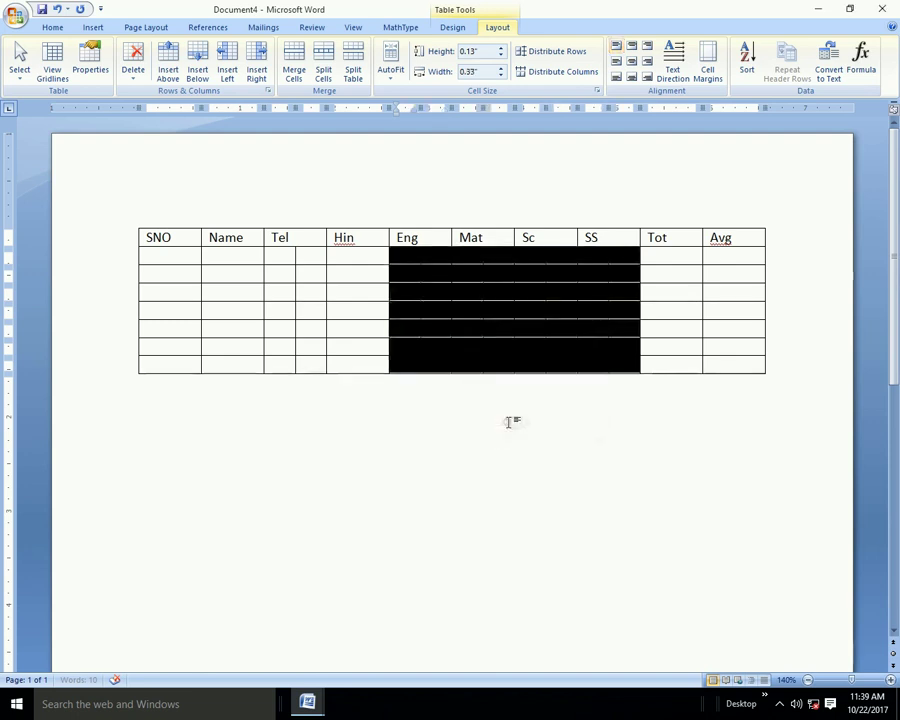
click(627, 295)
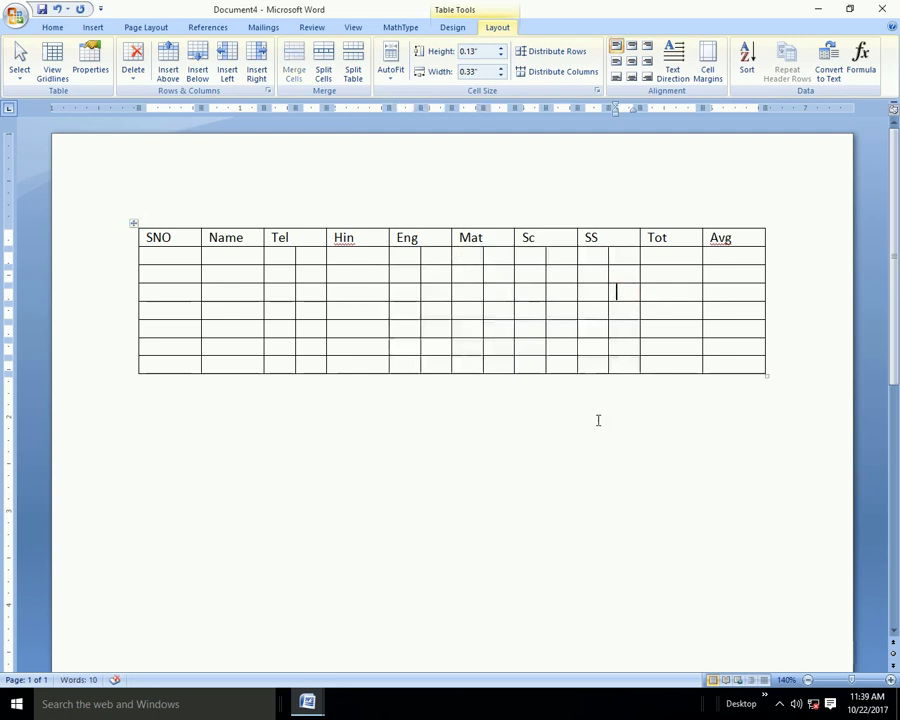
- Label the Tel and Eng sub-columns P1 and P2 in row two
click(281, 257)
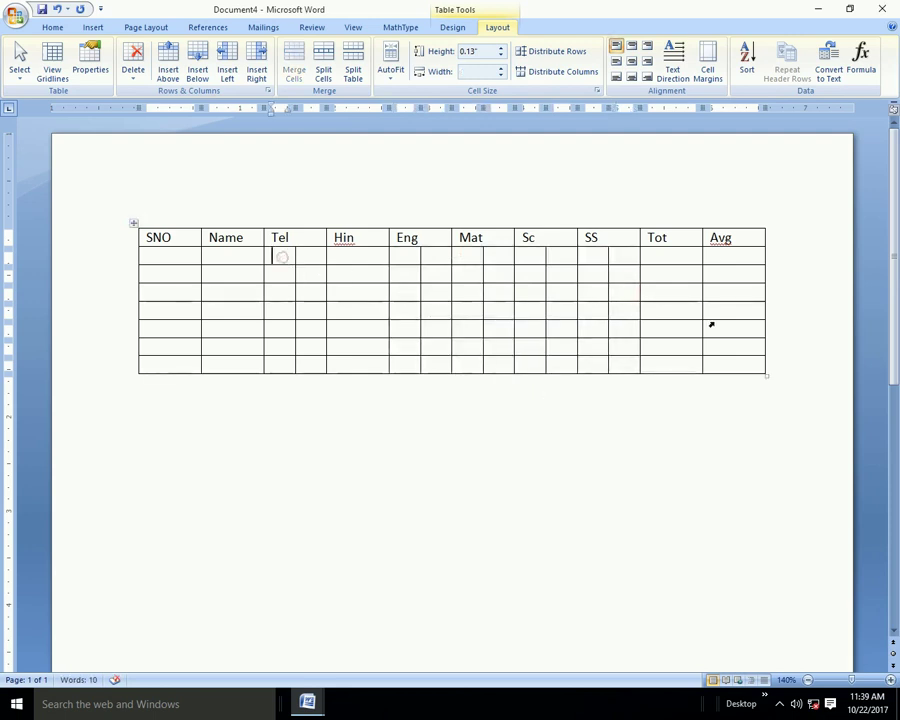
text(P1)
key(Tab)
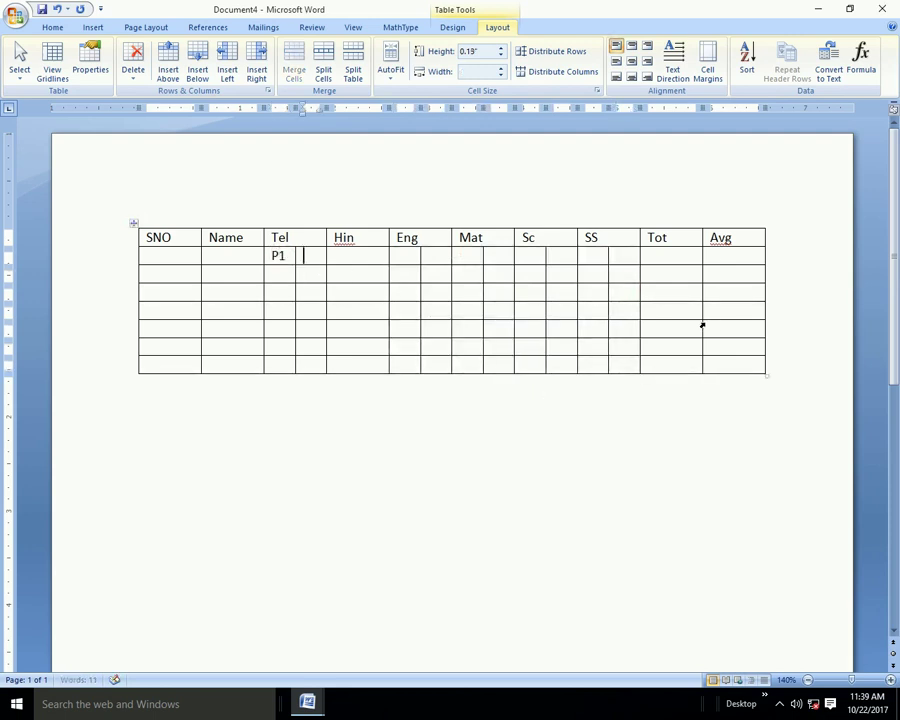
text(P2)
key(Tab)
key(Tab)
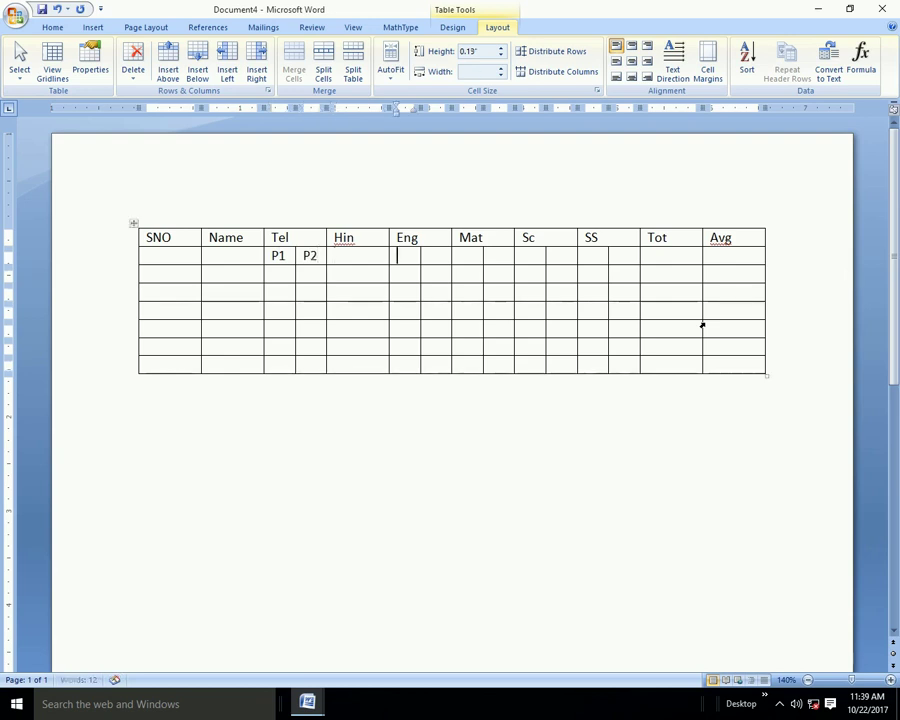
text(P1)
key(Tab)
text(P2)
- Label the Mat, Sc and SS sub-columns P1 and P2
key(Tab)
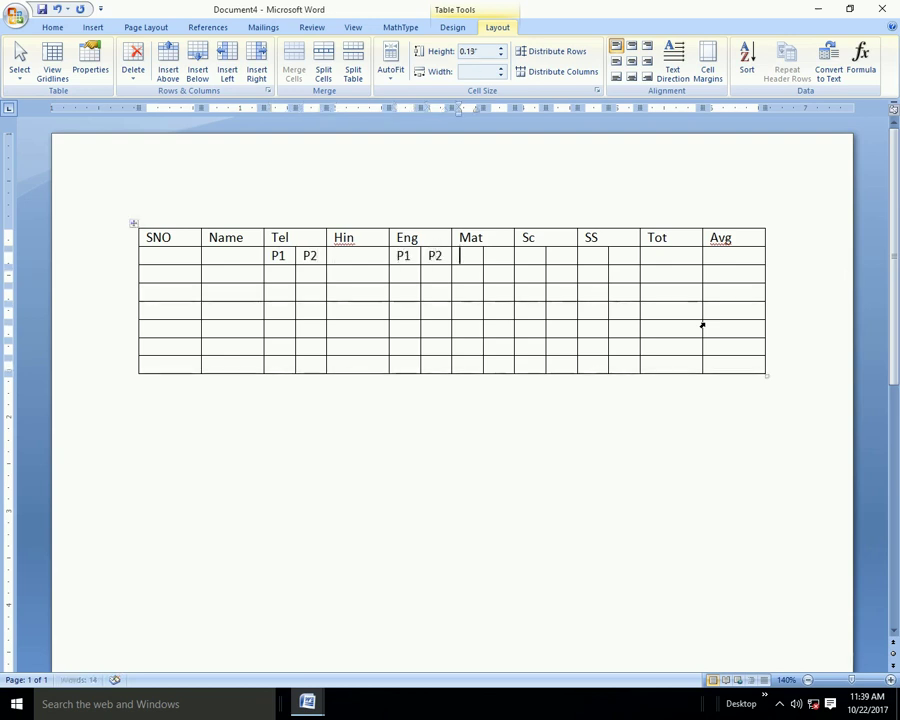
text(P1)
key(Tab)
text(P2)
key(Tab)
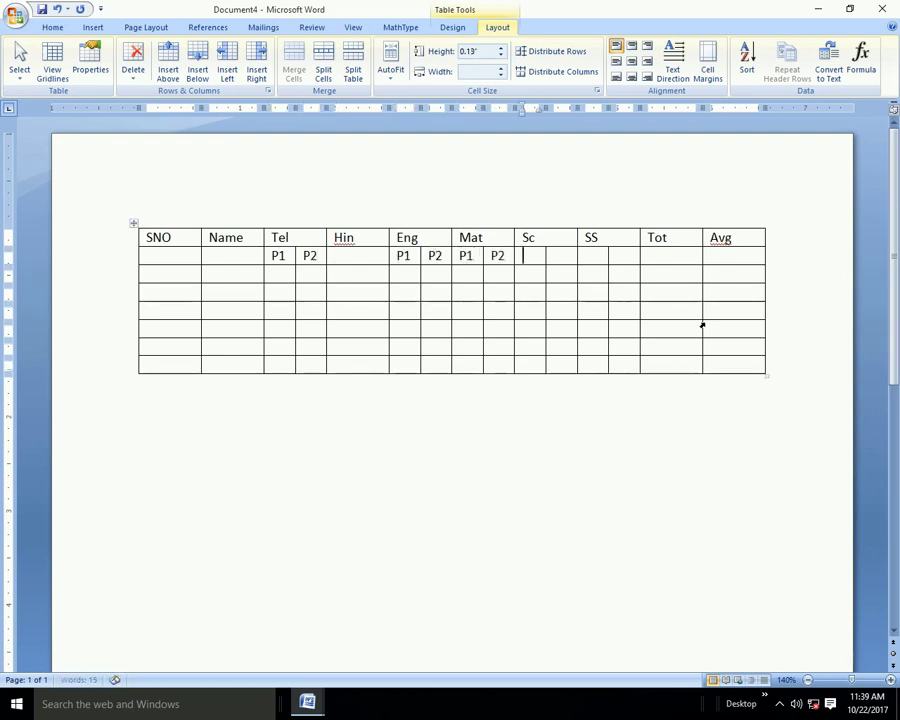
text(P1)
key(Tab)
text(P2)
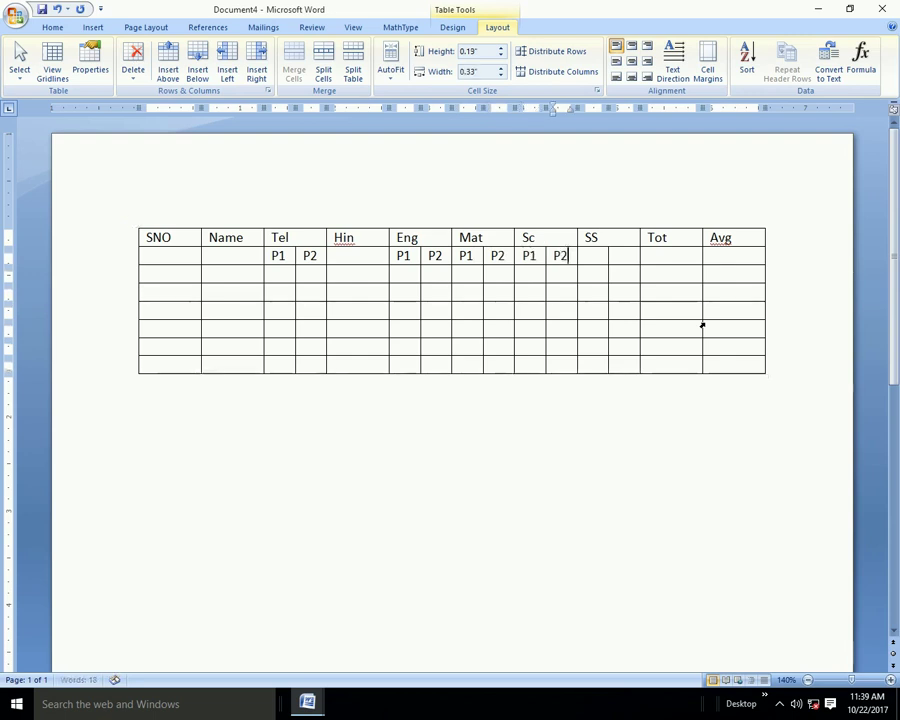
key(Tab)
text(P1)
key(Tab)
text(P2)
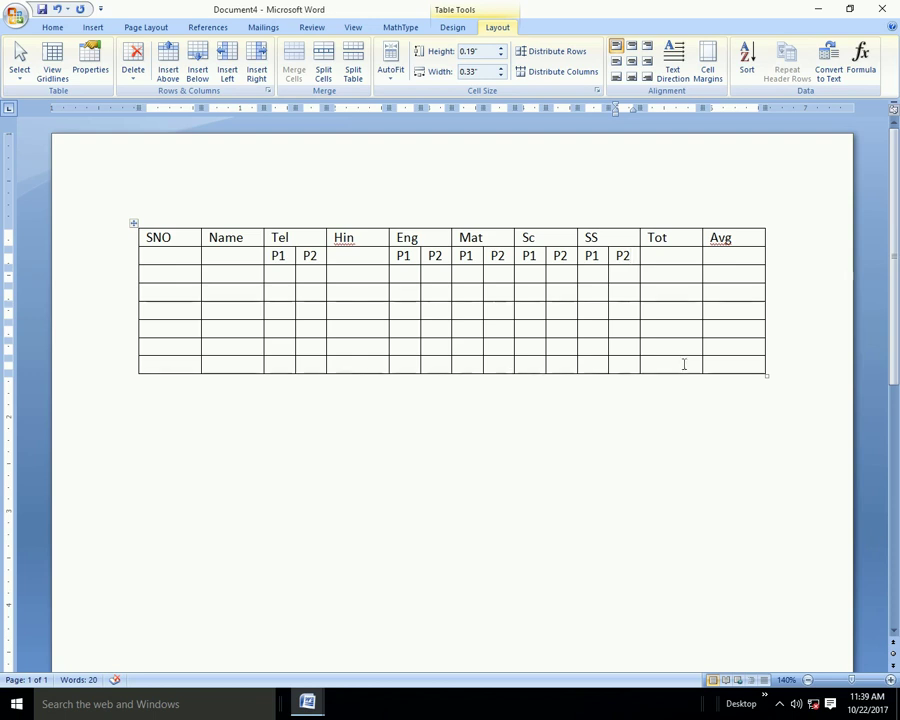
- Merge the Avg, Tot, Hin, Name and SNO headers each with the empty cell directly below
drag(739, 240, 736, 256)
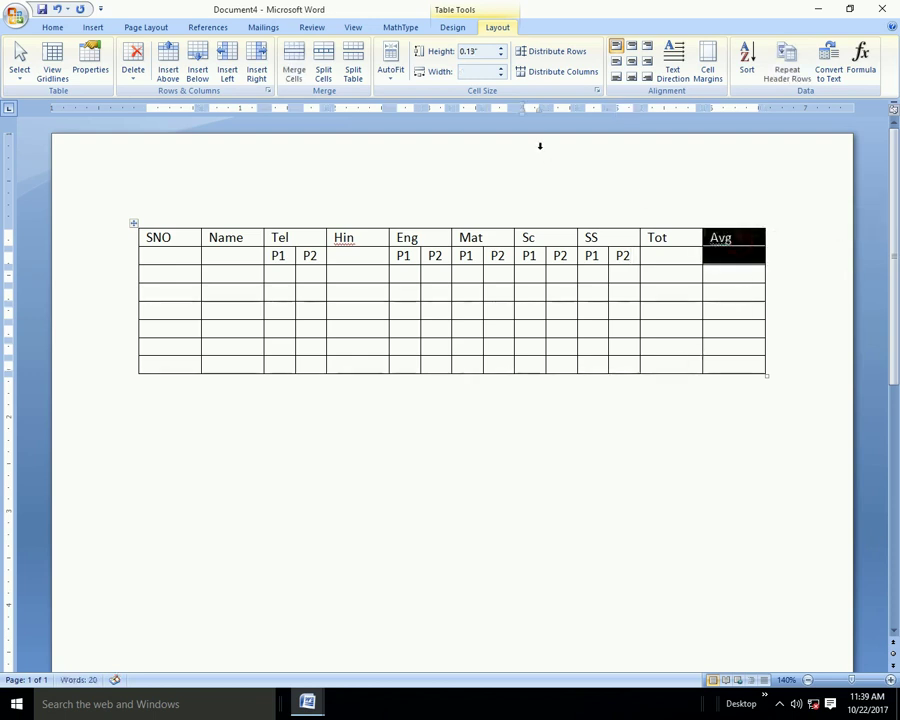
click(294, 66)
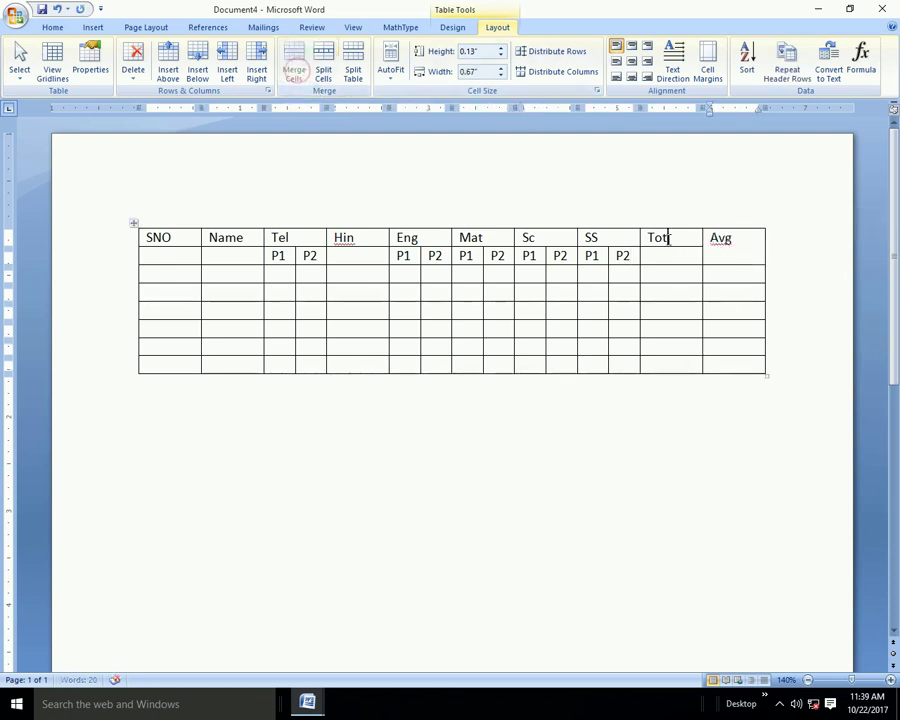
drag(662, 238, 662, 250)
click(294, 66)
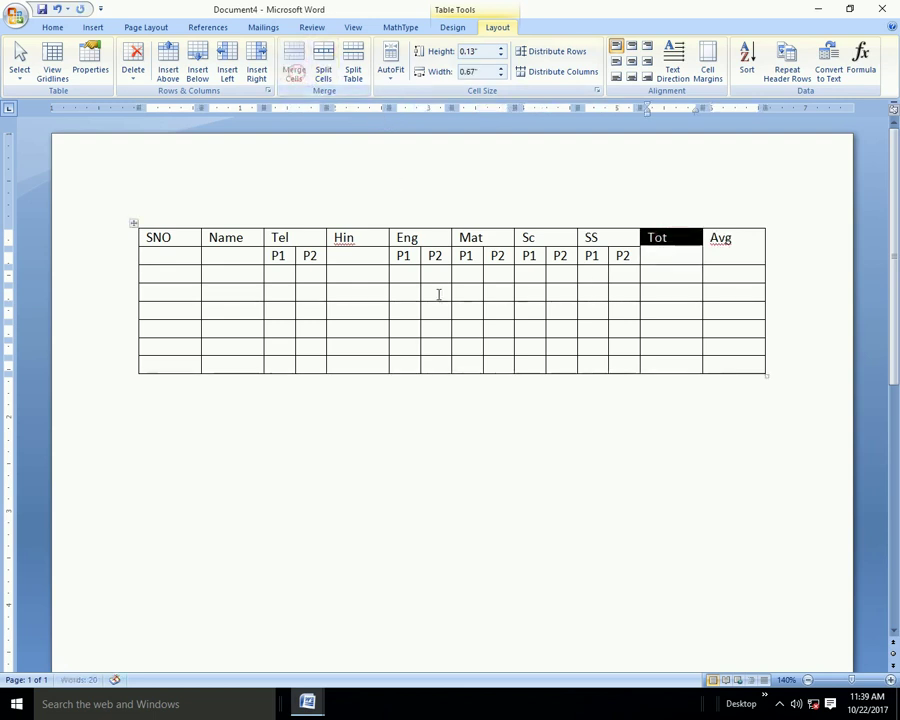
drag(367, 242, 368, 249)
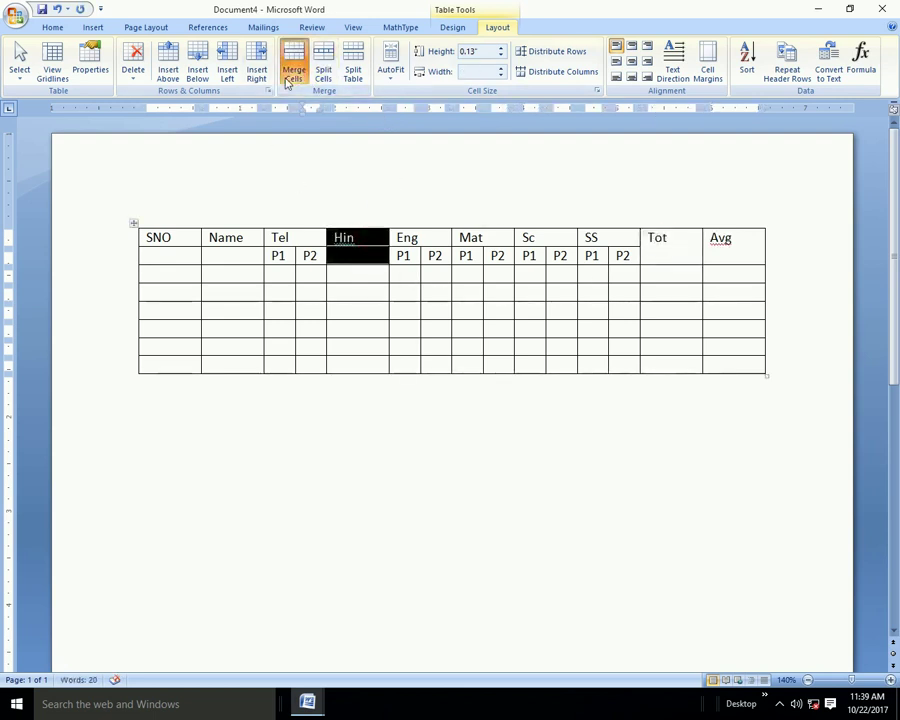
click(293, 62)
drag(246, 237, 242, 255)
click(293, 62)
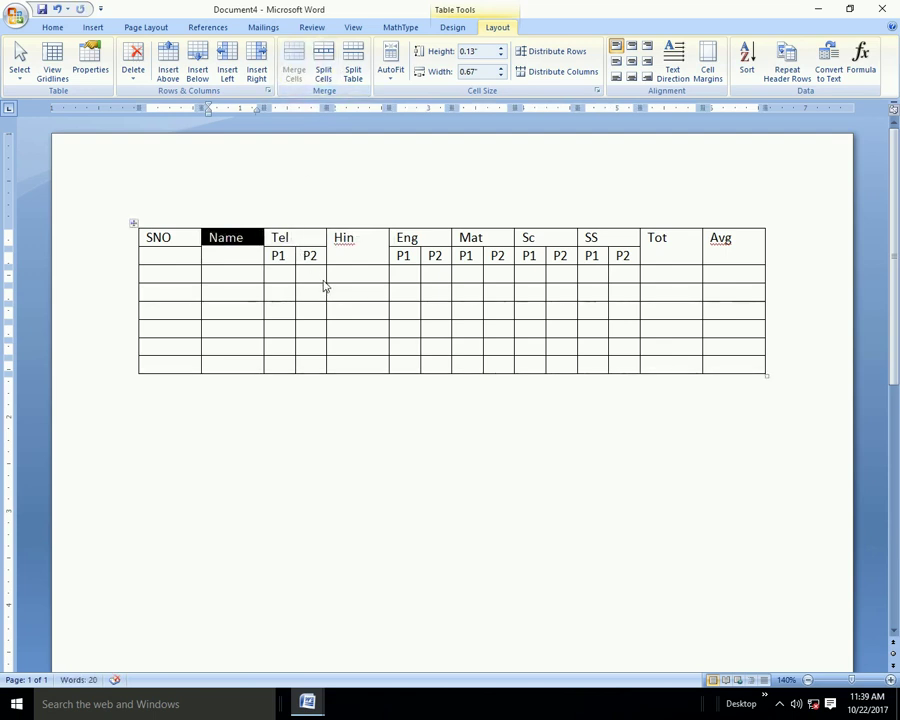
key(ctrl+z)
click(294, 62)
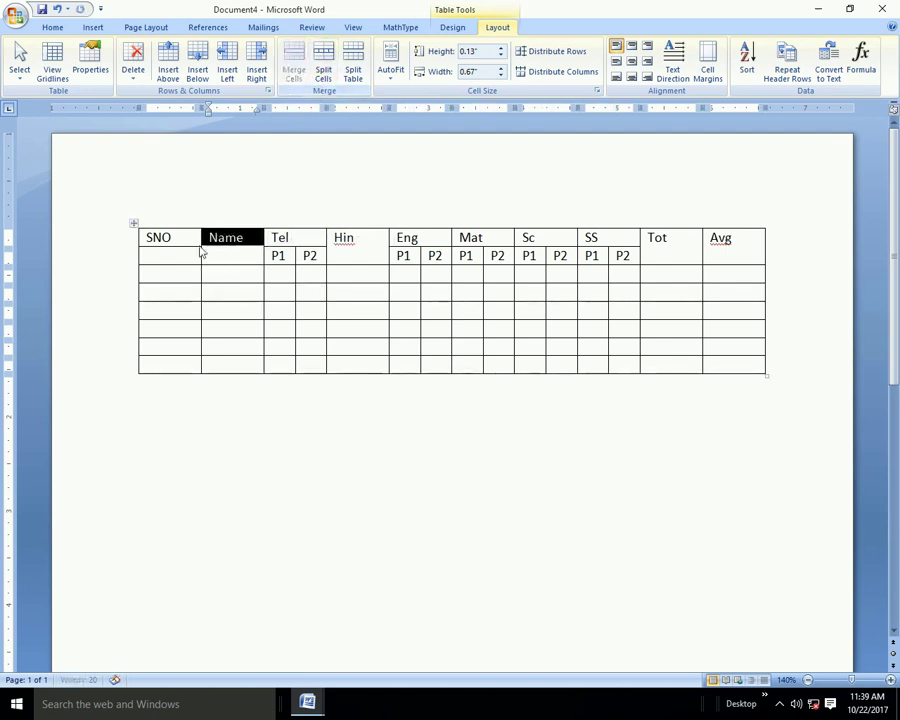
drag(160, 240, 186, 254)
click(290, 76)
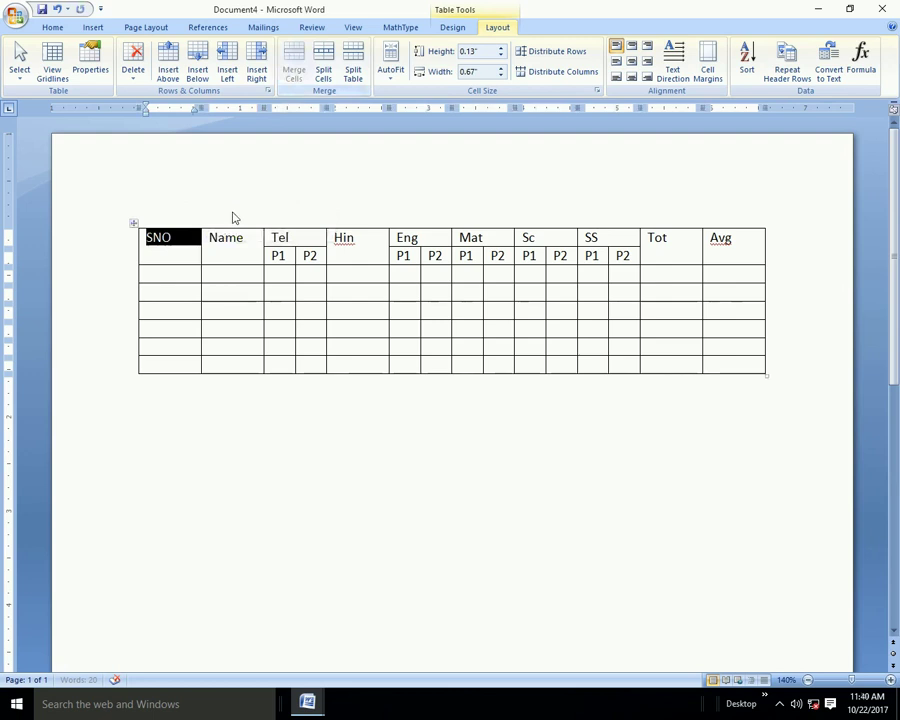
- Apply Align Center to the whole marks table so every cell's text sits centred
click(134, 224)
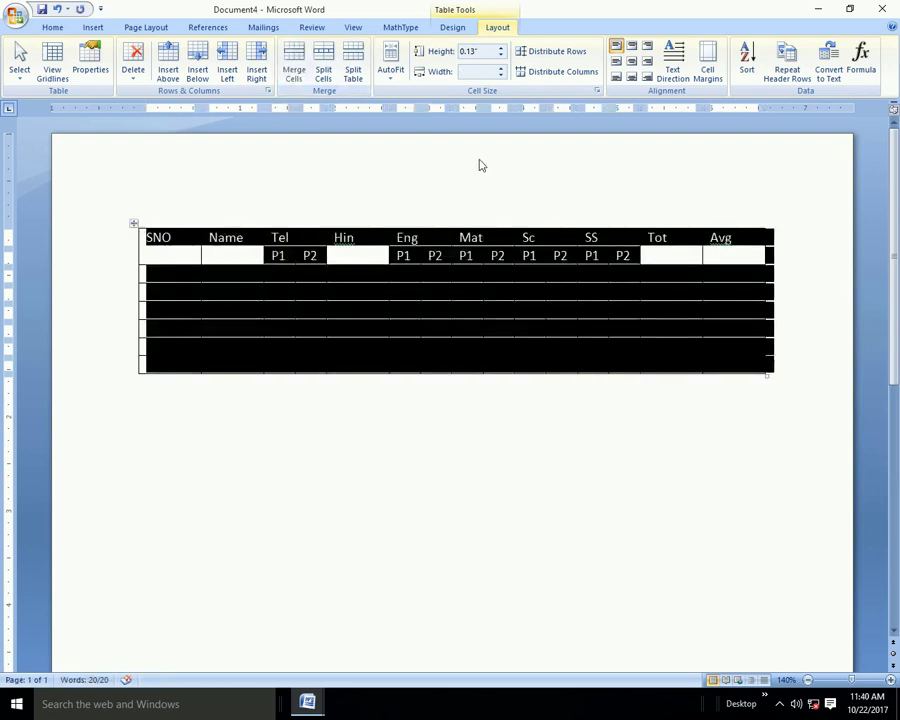
click(630, 62)
click(547, 262)
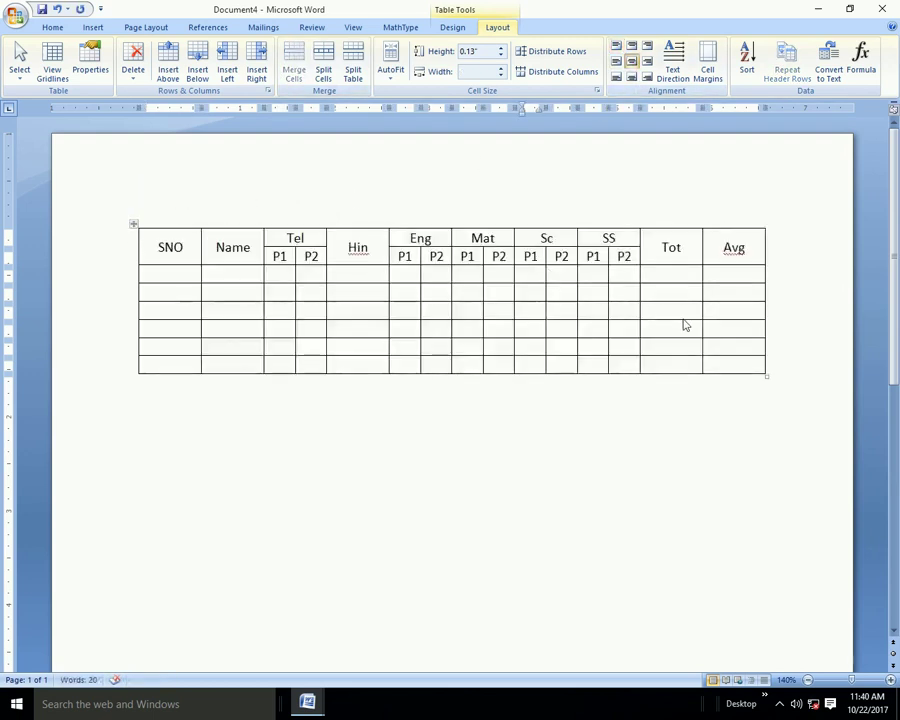